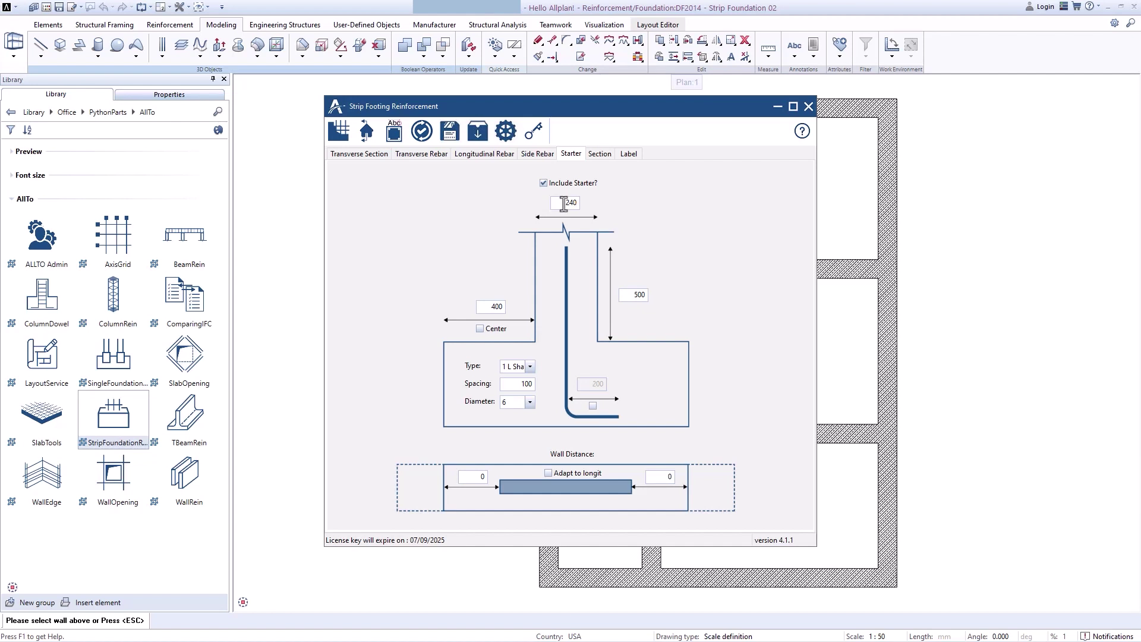
Center the wall on the strip footing and set the starter bar type to Pin.
click(481, 333)
click(530, 367)
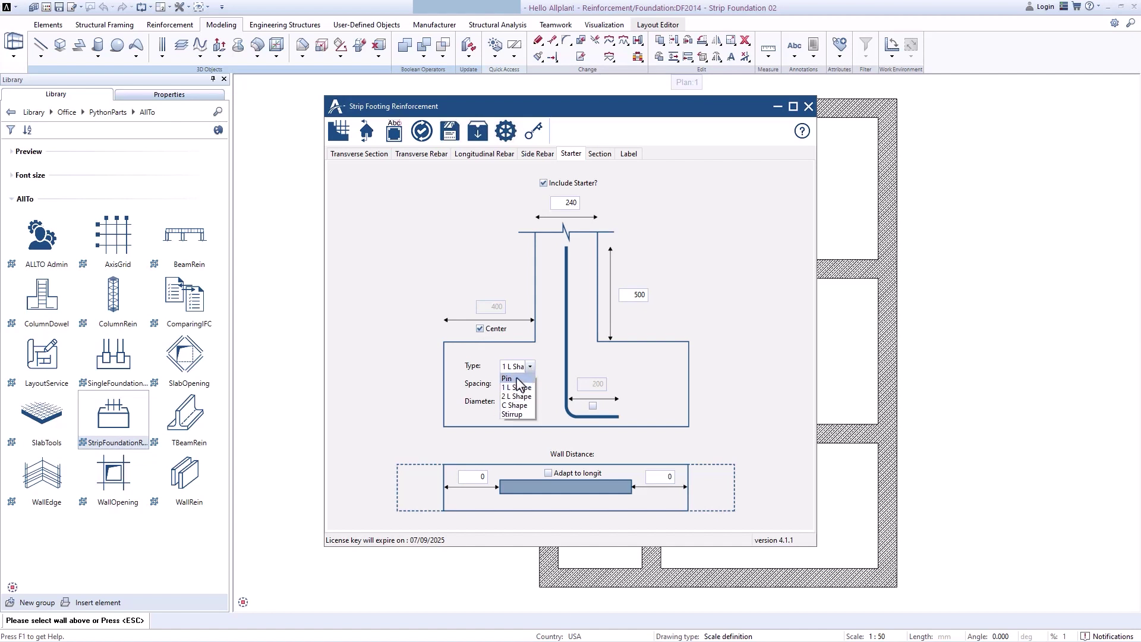
click(516, 379)
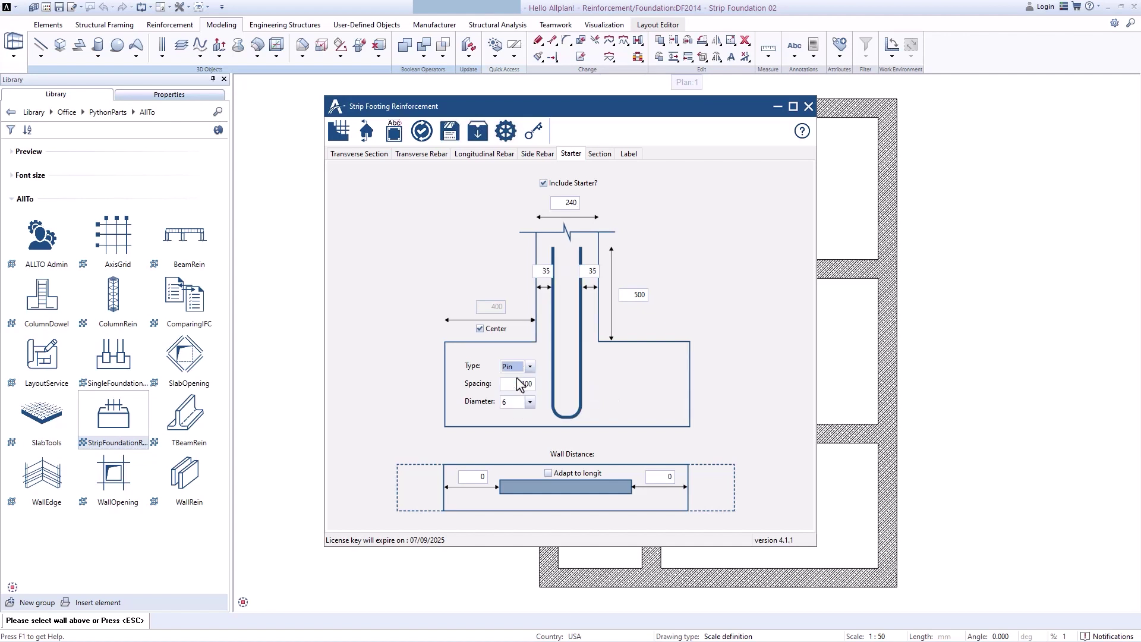
Set the starter height above the footing to 750 mm and both side covers to 50 mm.
click(626, 296)
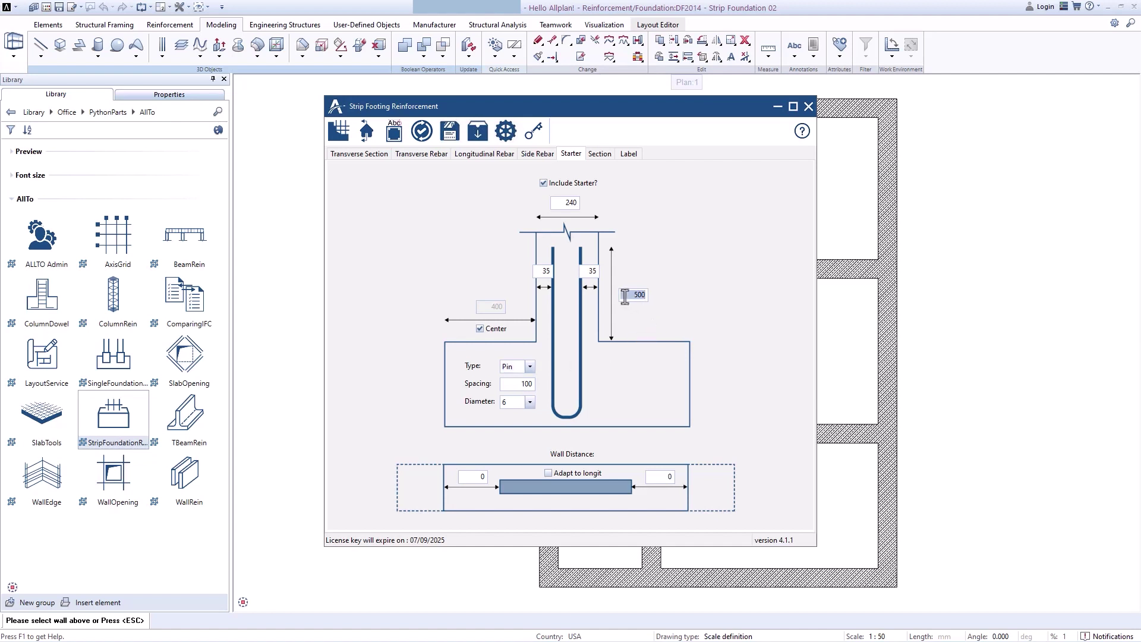
text(150)
key(Return)
text(50)
click(542, 272)
Set the starter bar spacing to 150 mm and the diameter to 12.
click(516, 384)
text(1)
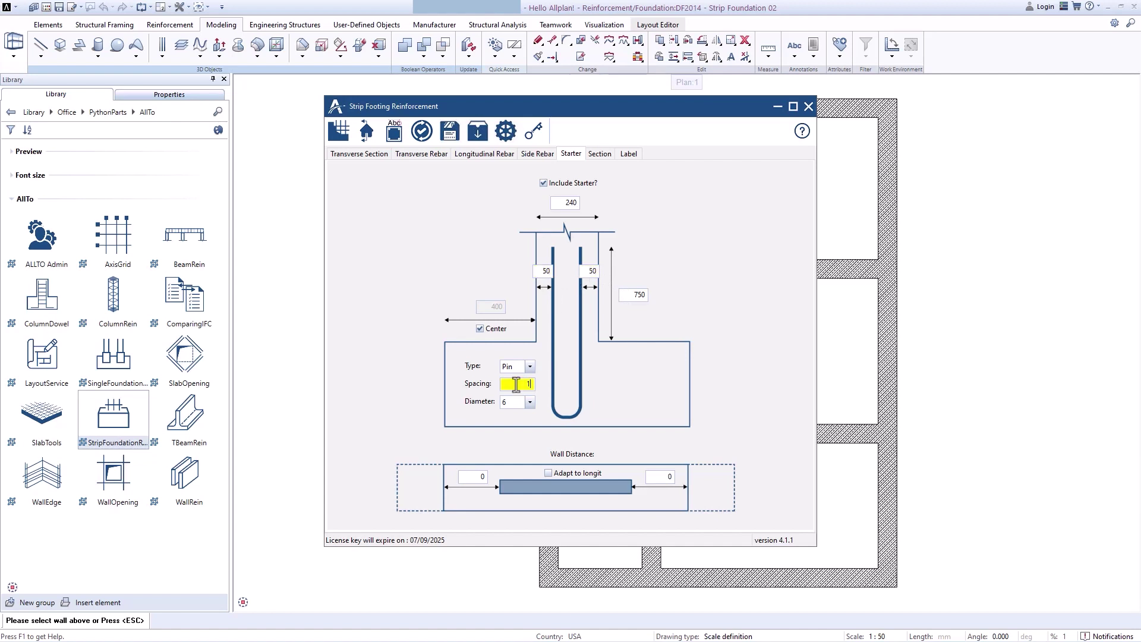
text(50)
key(Return)
click(530, 403)
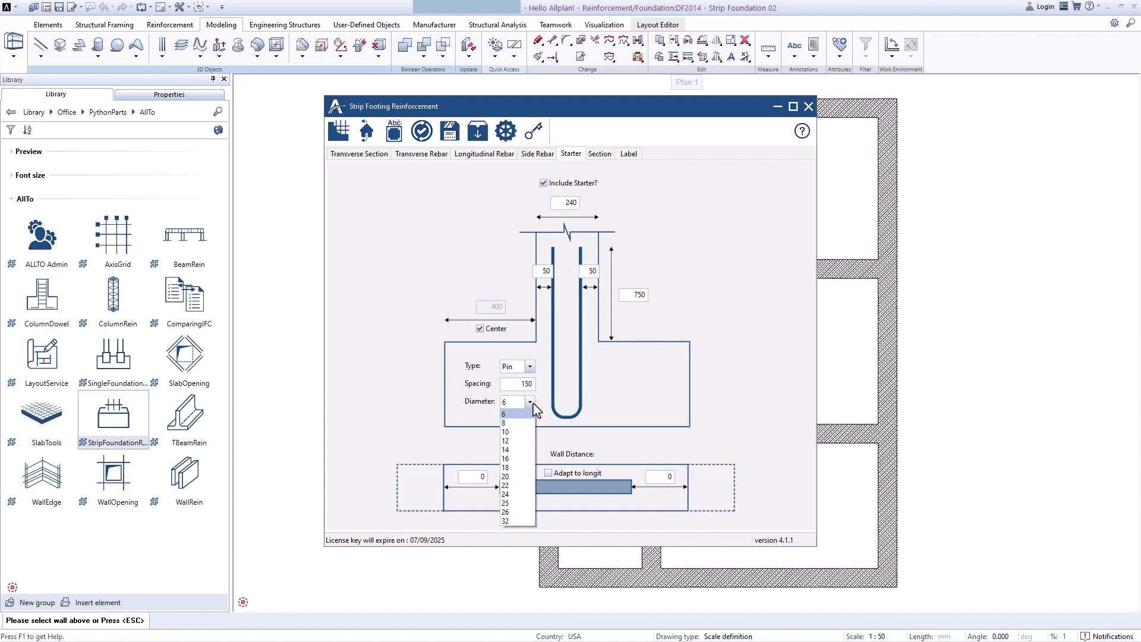
click(515, 441)
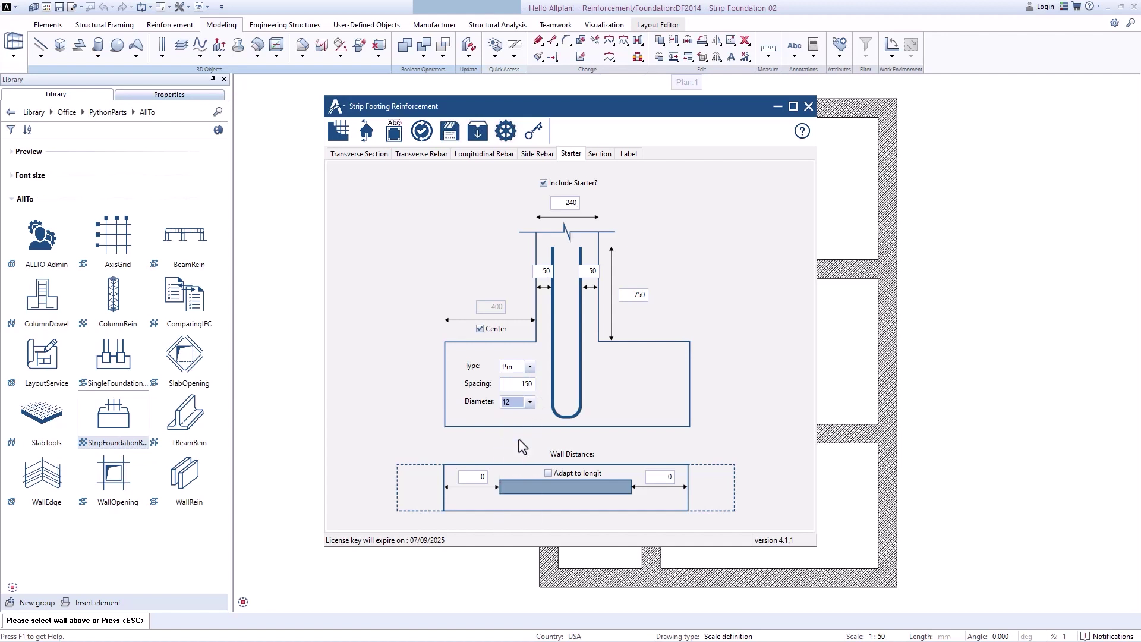
Place the footing reinforcement along the full length of the plan's top horizontal strip, using its inner edge from left to right.
click(338, 132)
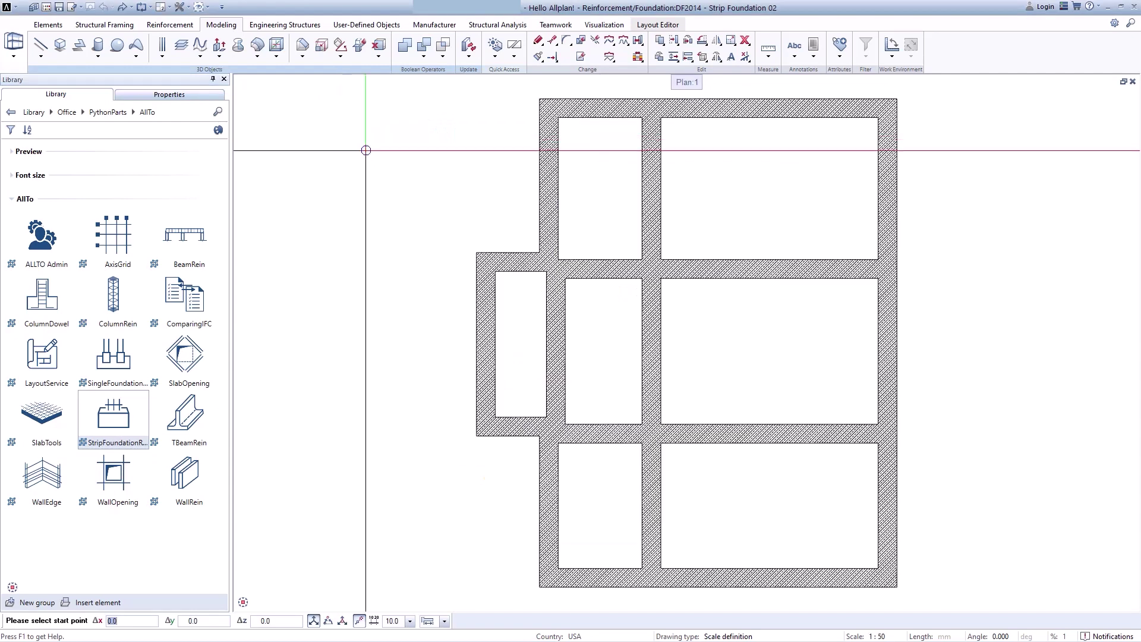
scroll(663, 288, up, 4)
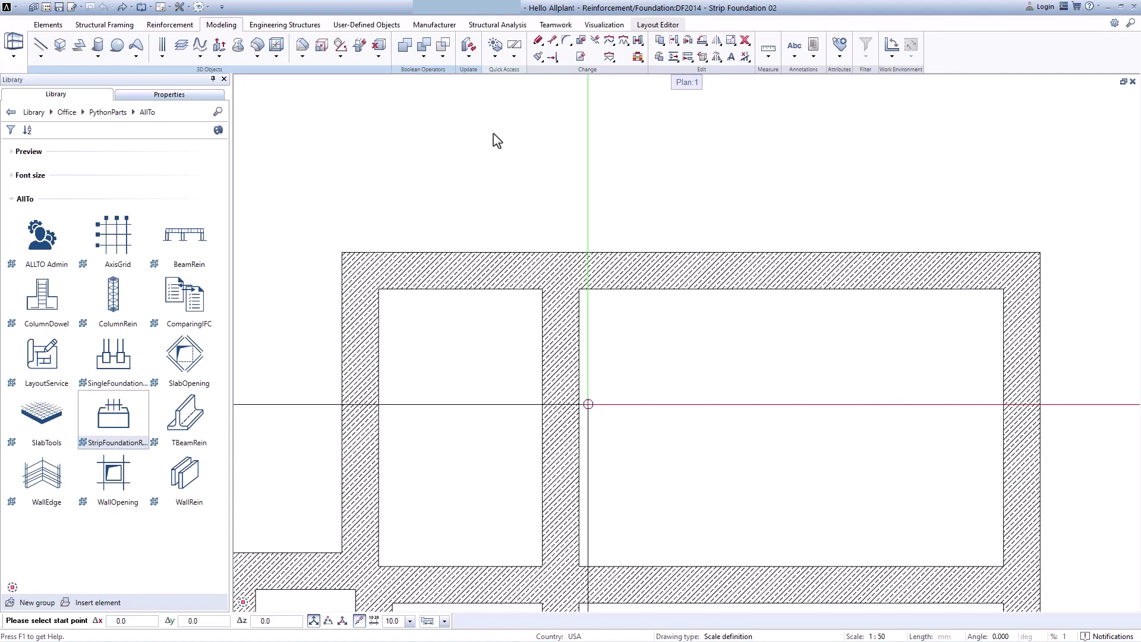
scroll(363, 302, up, 2)
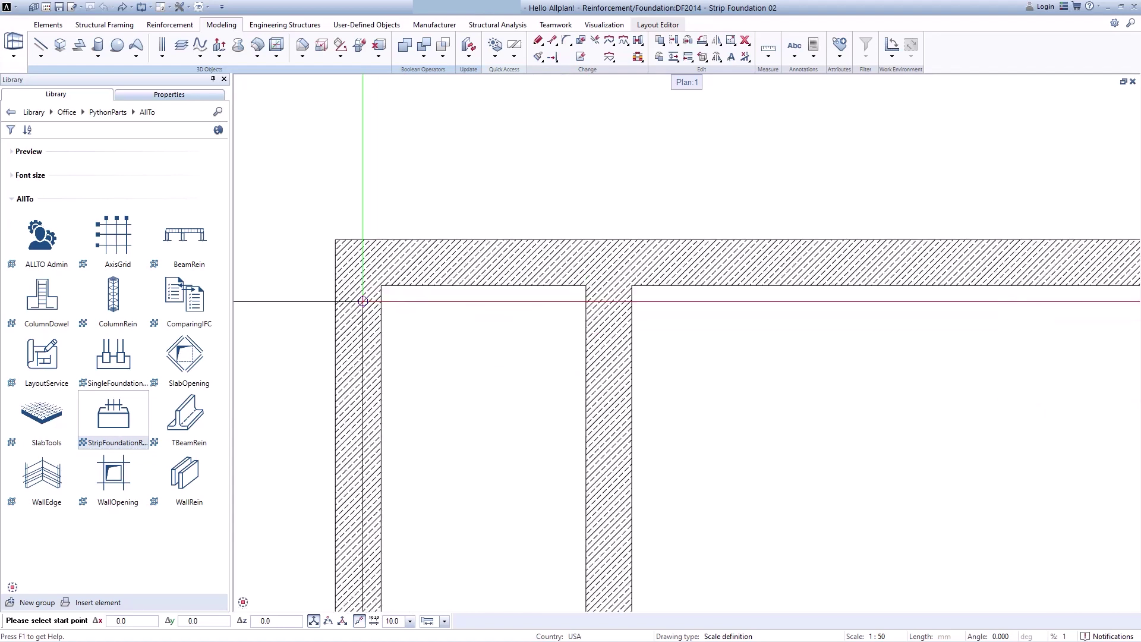
middle_drag(363, 302, 449, 319)
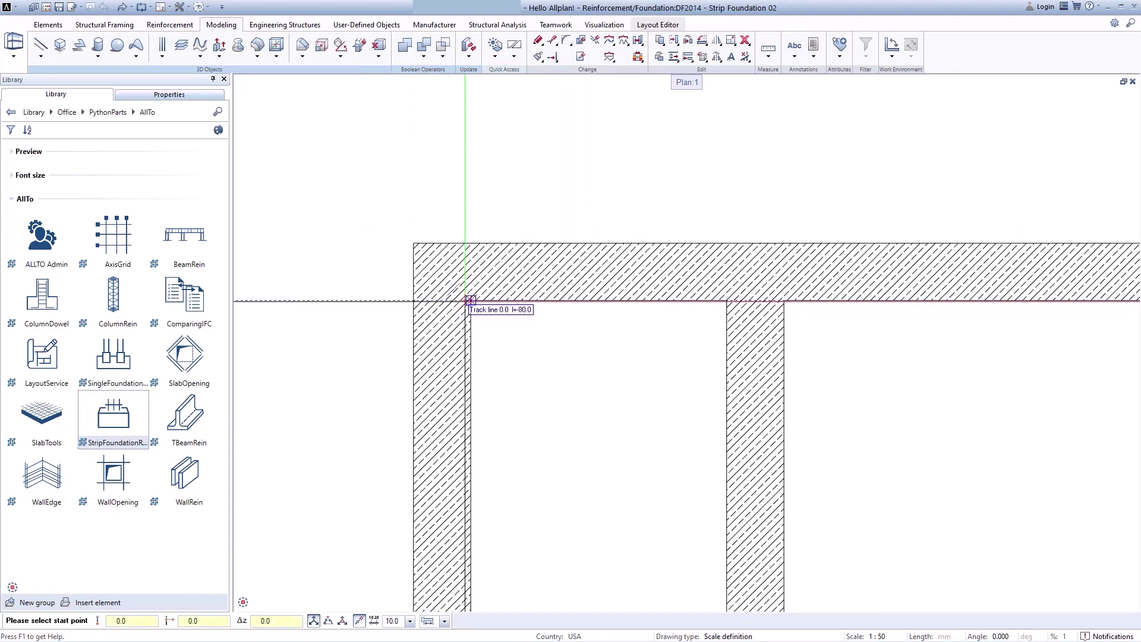
click(415, 298)
scroll(676, 322, down, 3)
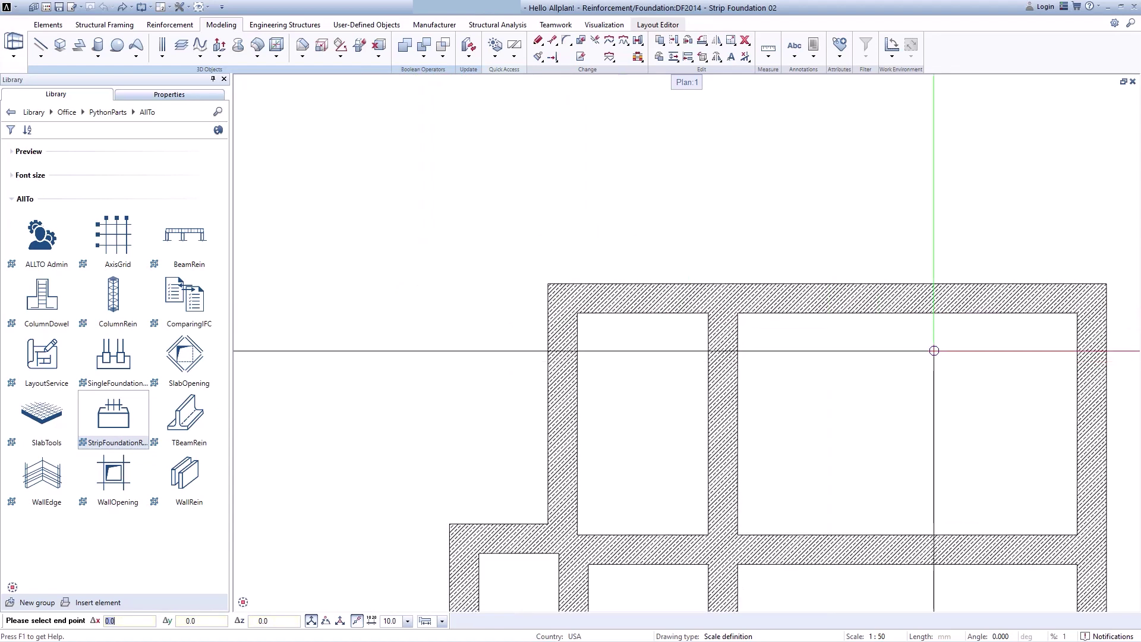
middle_drag(932, 349, 443, 398)
scroll(581, 369, up, 3)
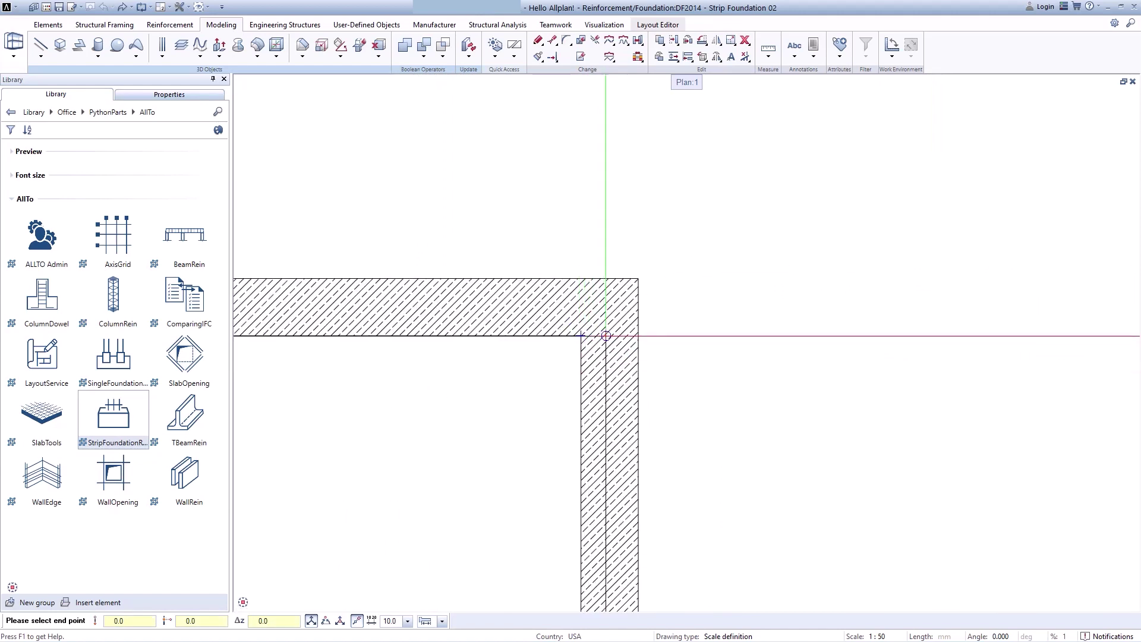
click(636, 335)
scroll(606, 405, down, 2)
scroll(728, 306, down, 2)
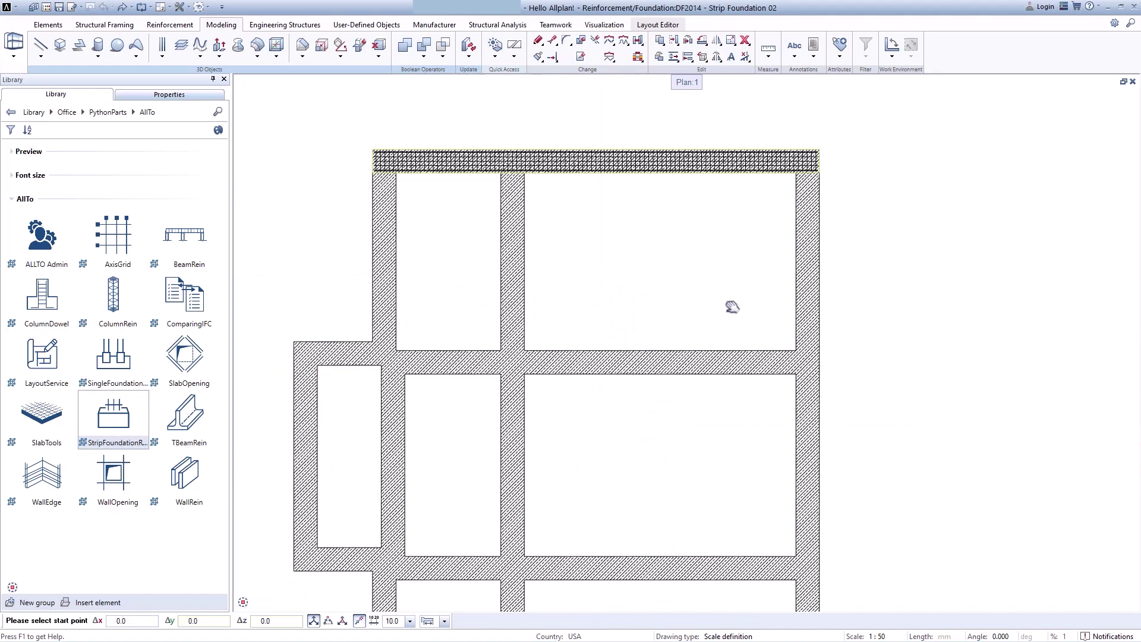
Place the same reinforcement along the upper short horizontal strip of the left projecting bay.
middle_drag(728, 306, 797, 296)
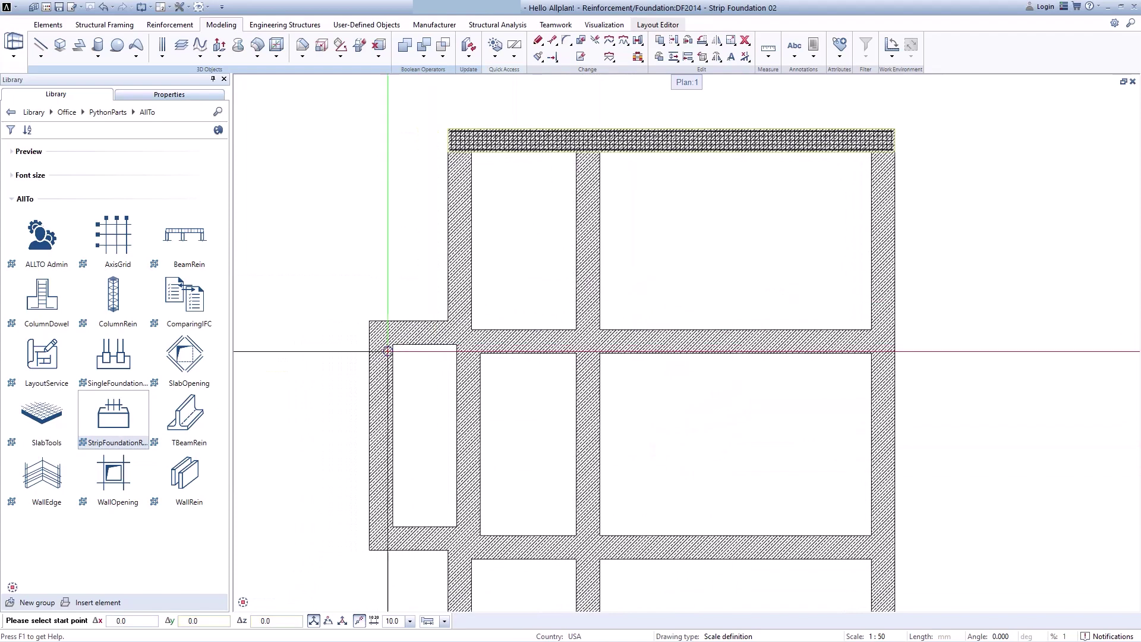
scroll(484, 364, up, 4)
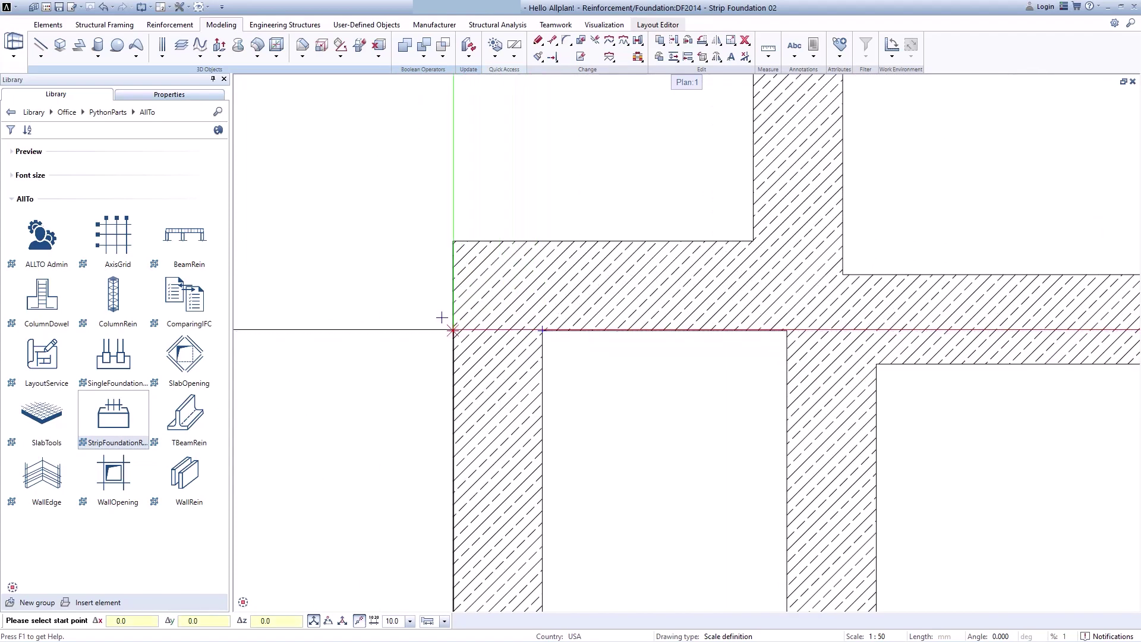
click(772, 322)
middle_drag(771, 321, 613, 361)
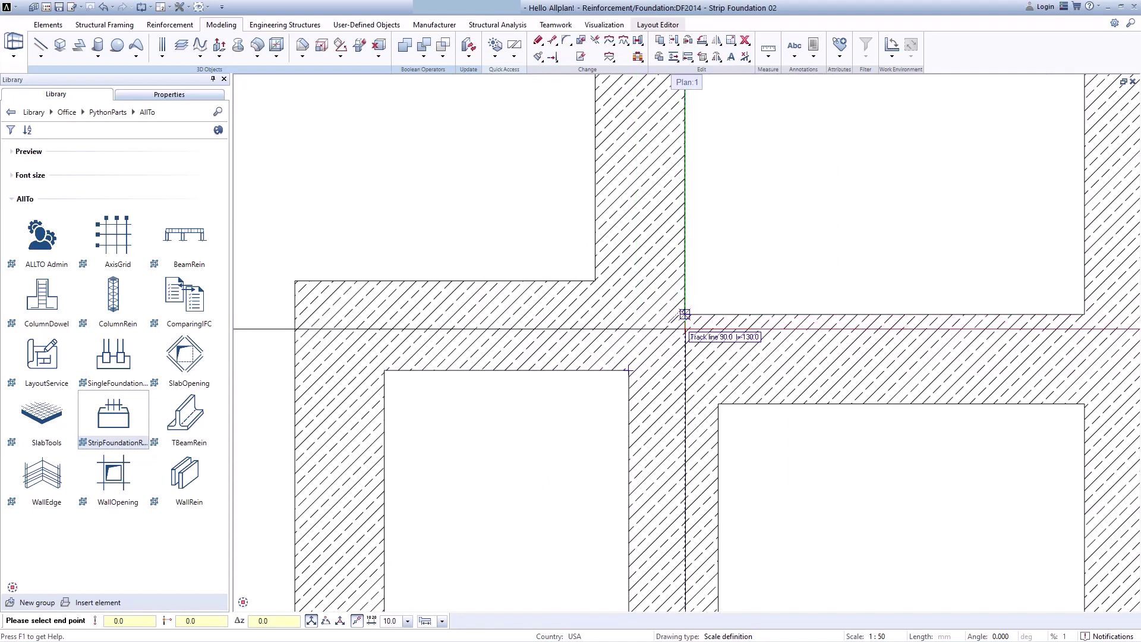
click(630, 369)
scroll(629, 370, down, 2)
Place the same reinforcement along the lower short horizontal strip of the left projecting bay.
middle_drag(726, 497, 694, 351)
scroll(670, 386, up, 2)
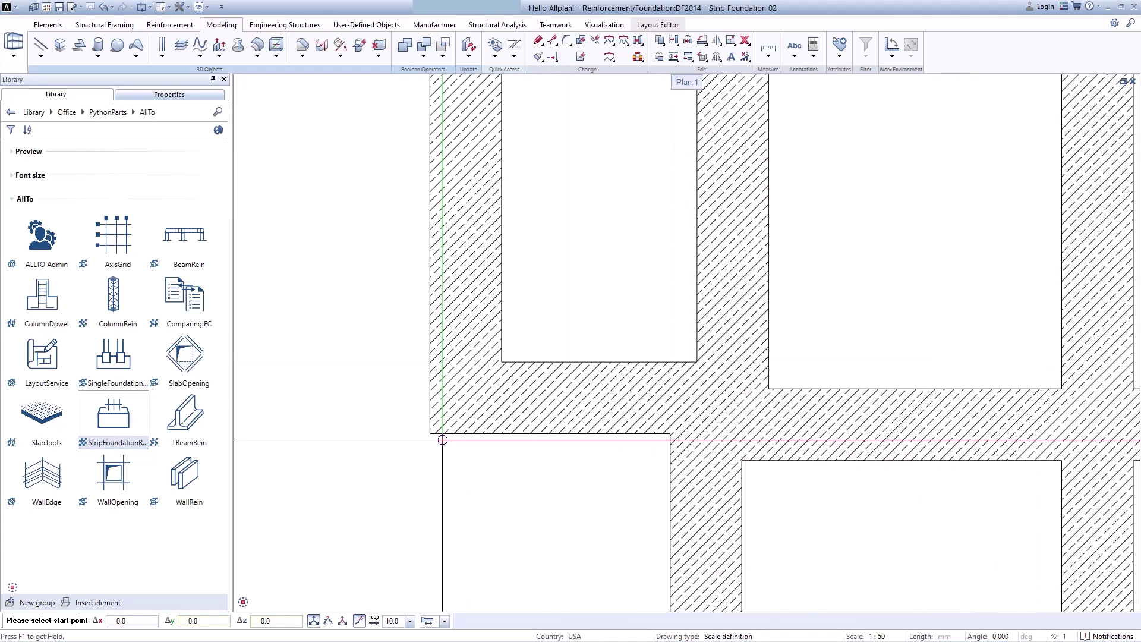
click(430, 433)
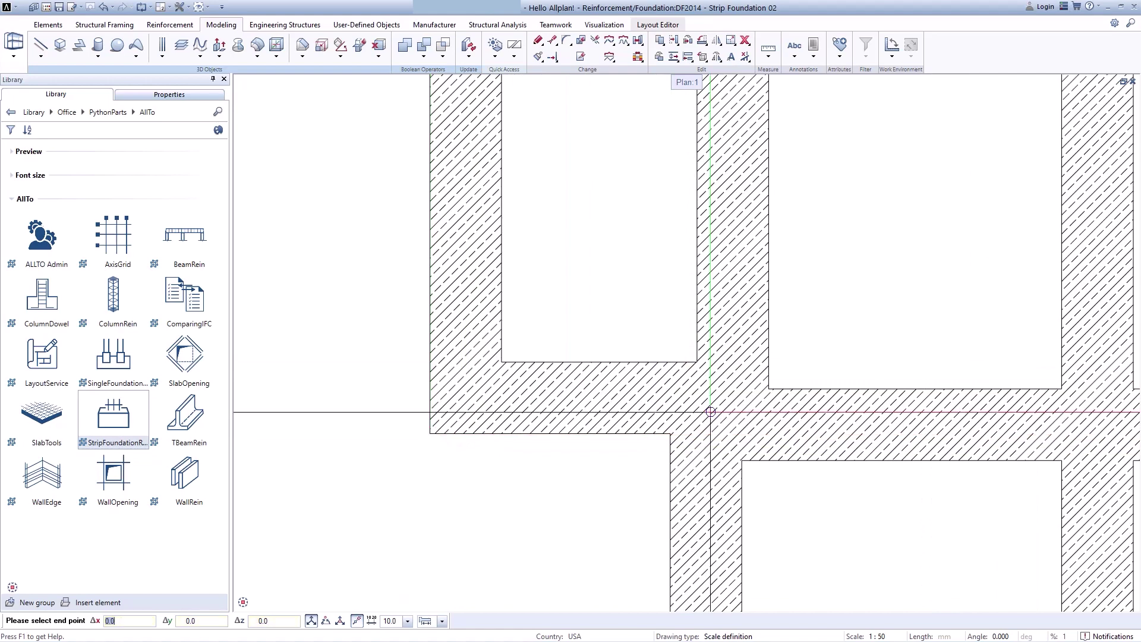
click(742, 433)
scroll(742, 433, down, 4)
Reinforce the full length of the plan's bottom horizontal strip along its outer edge and end the placement.
middle_drag(836, 495, 652, 265)
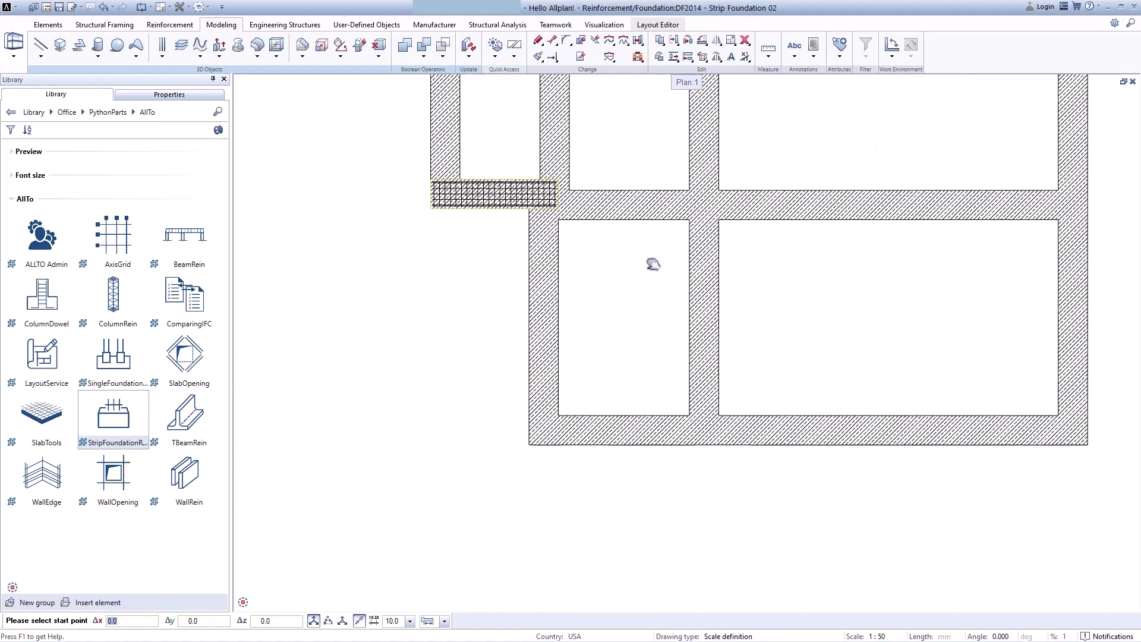
scroll(561, 477, up, 2)
click(510, 428)
scroll(517, 429, down, 2)
middle_drag(927, 451, 571, 474)
scroll(702, 472, up, 2)
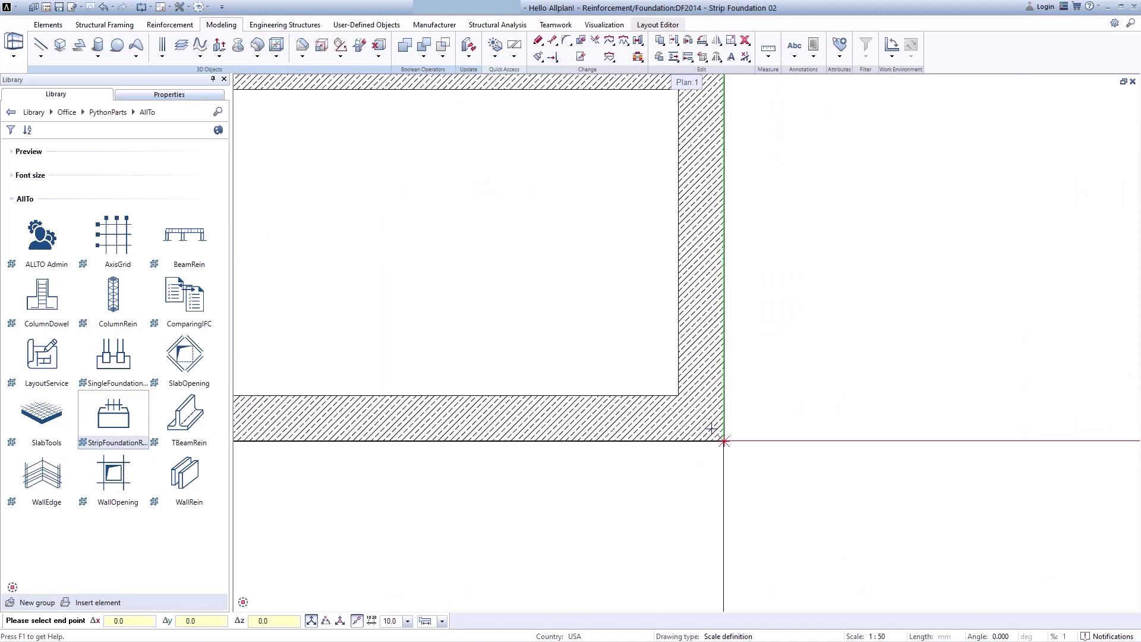
click(723, 440)
scroll(723, 440, down, 3)
middle_drag(584, 326, 752, 450)
key(Escape)
scroll(684, 319, down, 2)
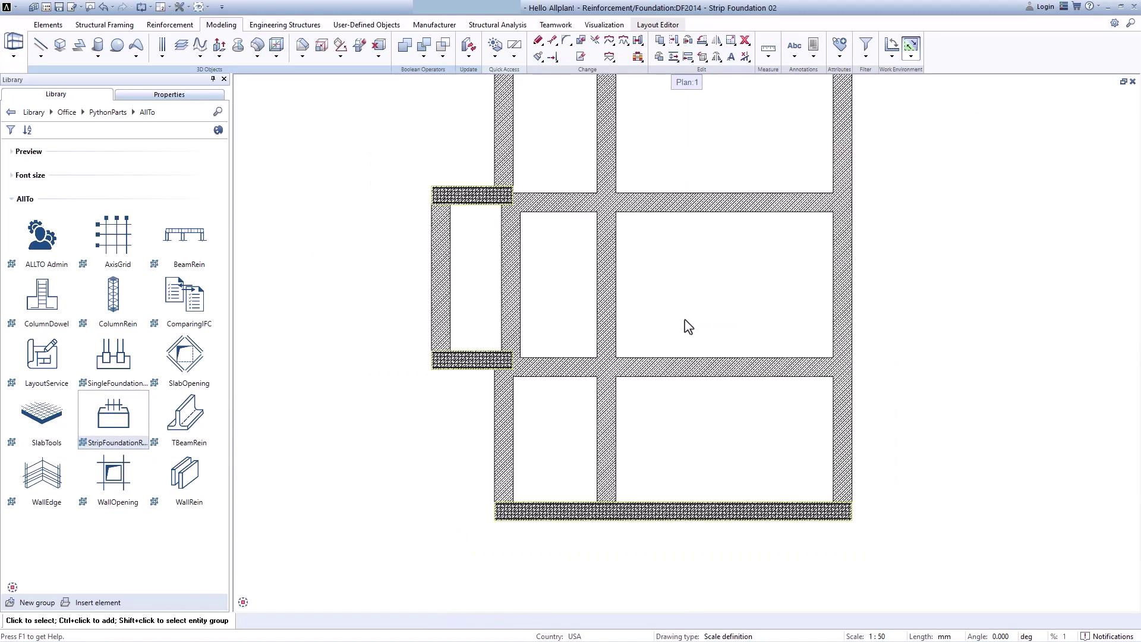
middle_drag(689, 318, 689, 393)
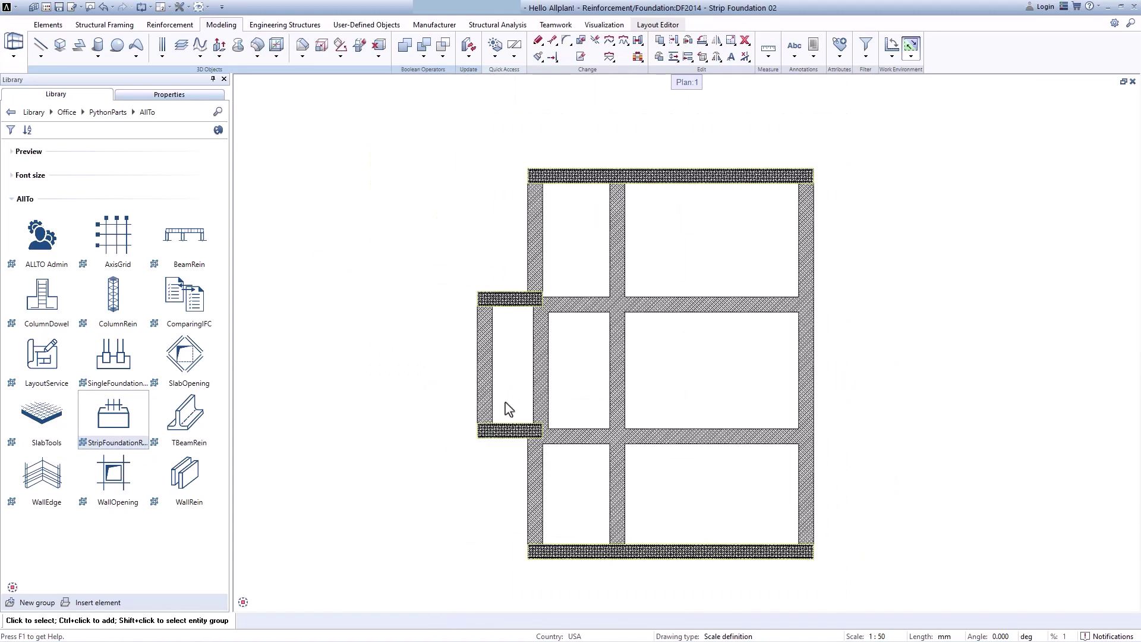
Open the strip foundation reinforcement PythonPart again and set its position name to 2.
click(107, 427)
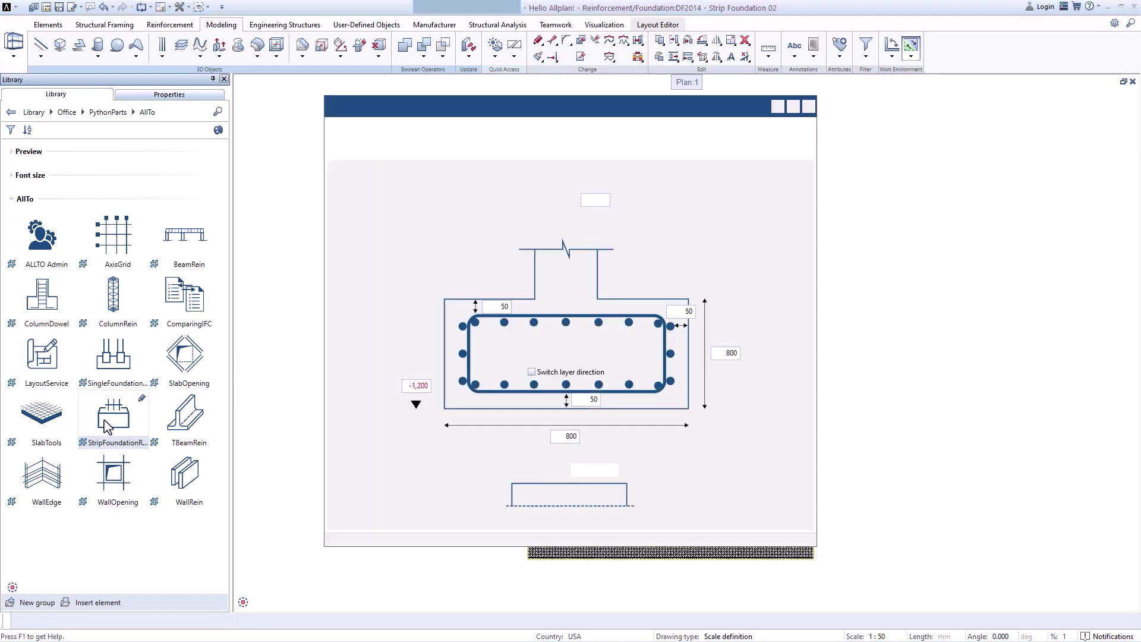
click(602, 202)
double_click(603, 202)
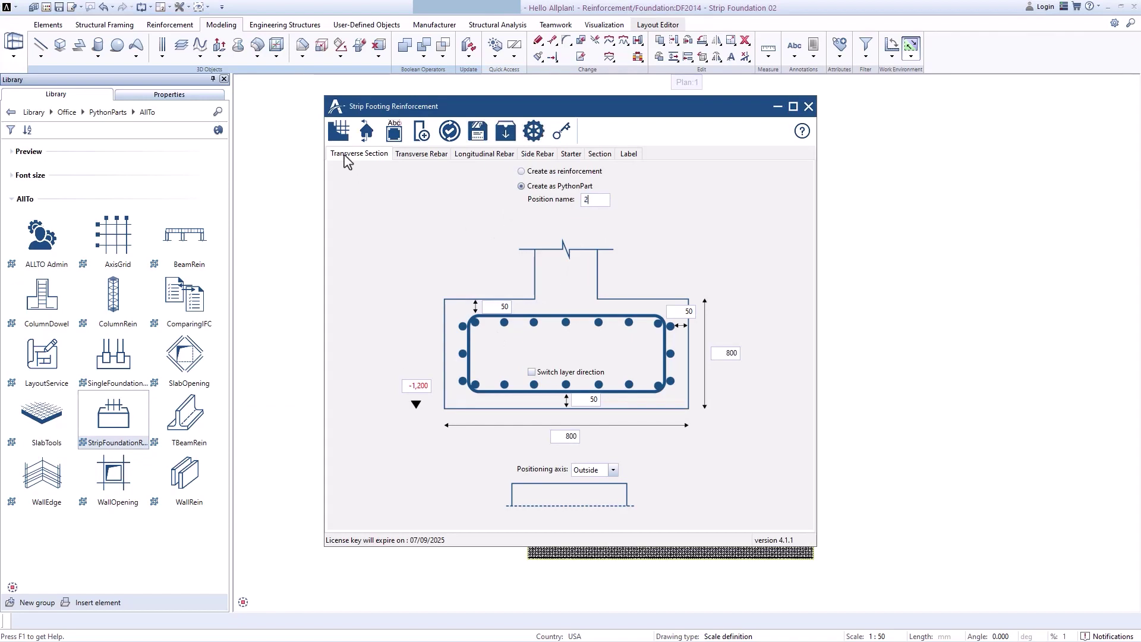
Place the position 2 reinforcement along the upper left vertical strip, between the bay's upper strip and the top strip.
click(339, 130)
scroll(545, 180, up, 3)
middle_drag(545, 180, 492, 196)
scroll(557, 291, up, 1)
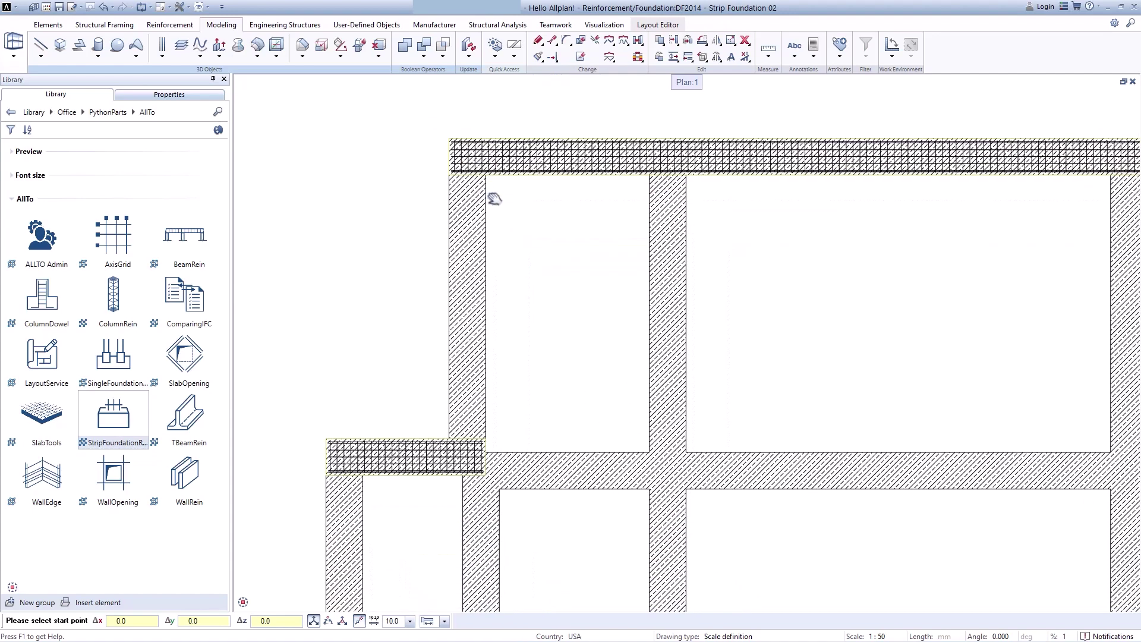
click(489, 444)
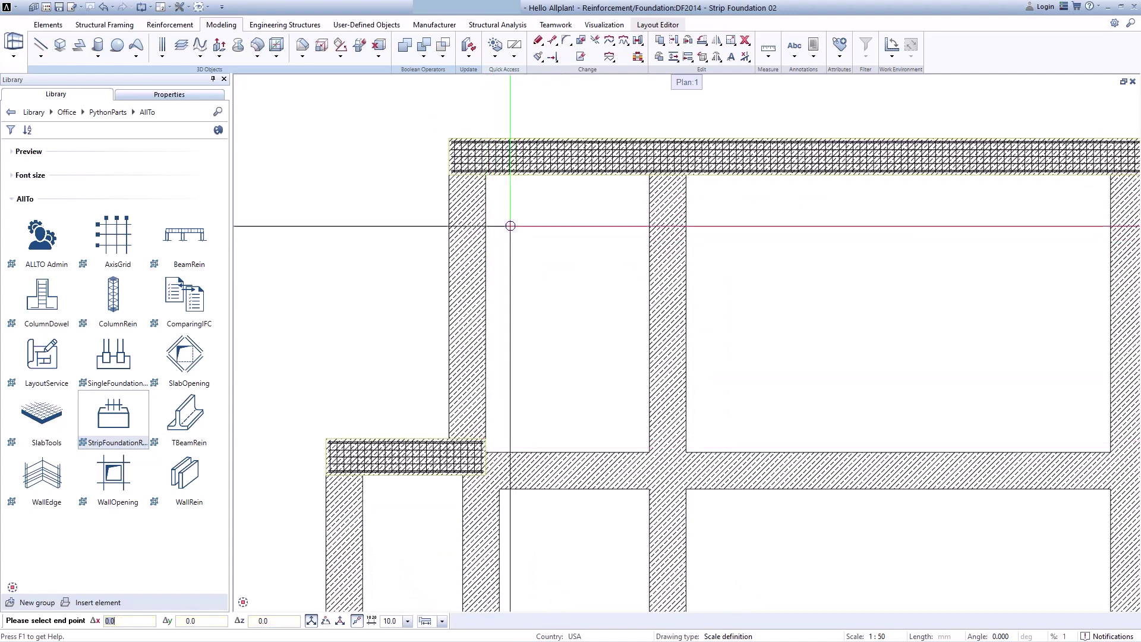
scroll(509, 226, up, 3)
click(508, 259)
scroll(581, 398, down, 3)
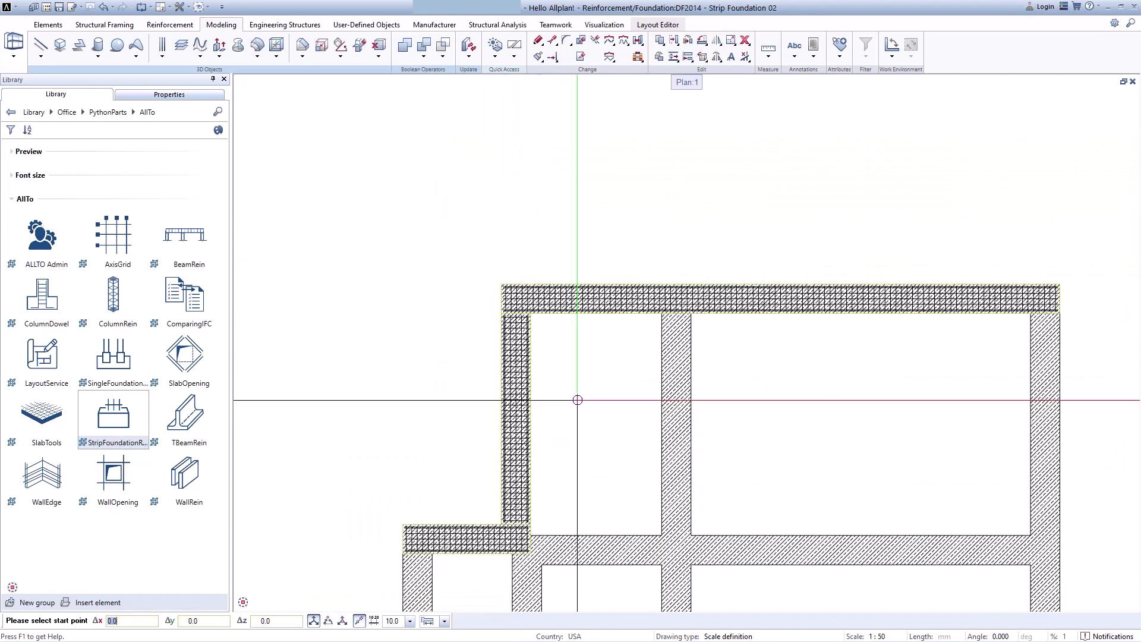
Place the position 2 reinforcement along the bay's outer vertical strip, between its two reinforced horizontal strips.
scroll(707, 267, up, 2)
middle_drag(530, 501, 531, 382)
scroll(505, 416, up, 3)
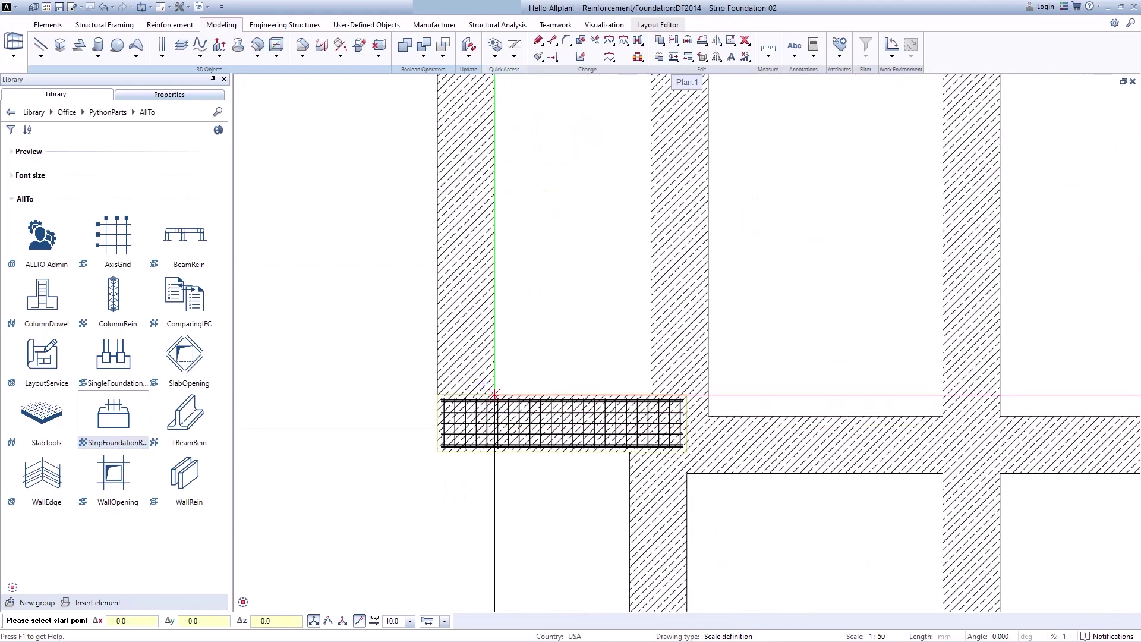
click(492, 400)
scroll(492, 400, down, 3)
scroll(510, 342, up, 3)
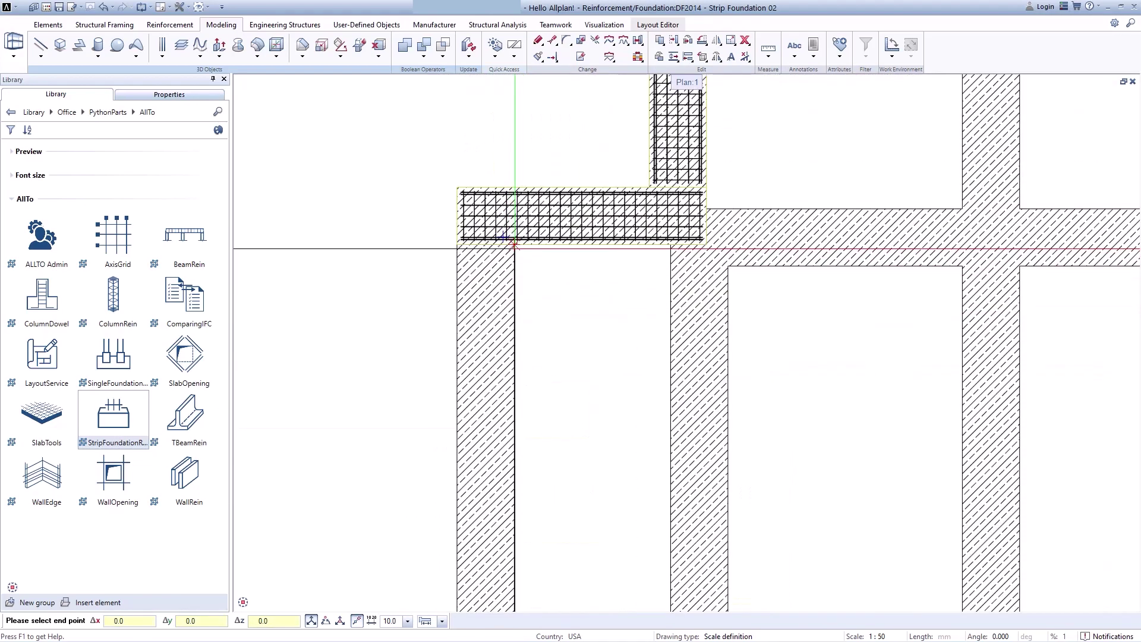
click(515, 244)
scroll(569, 380, down, 3)
Place the position 2 reinforcement along the lower left vertical strip, from the bay's lower strip to the bottom strip.
middle_drag(697, 484, 563, 240)
middle_drag(545, 394, 535, 267)
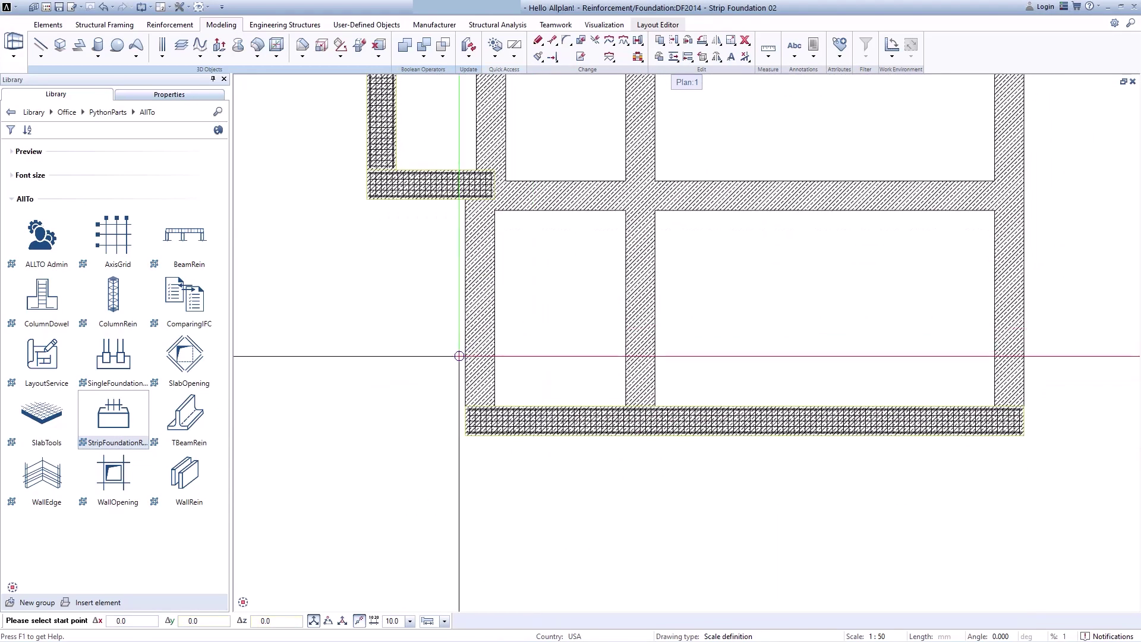
scroll(461, 356, up, 3)
middle_drag(463, 324, 486, 509)
click(487, 244)
scroll(487, 244, down, 3)
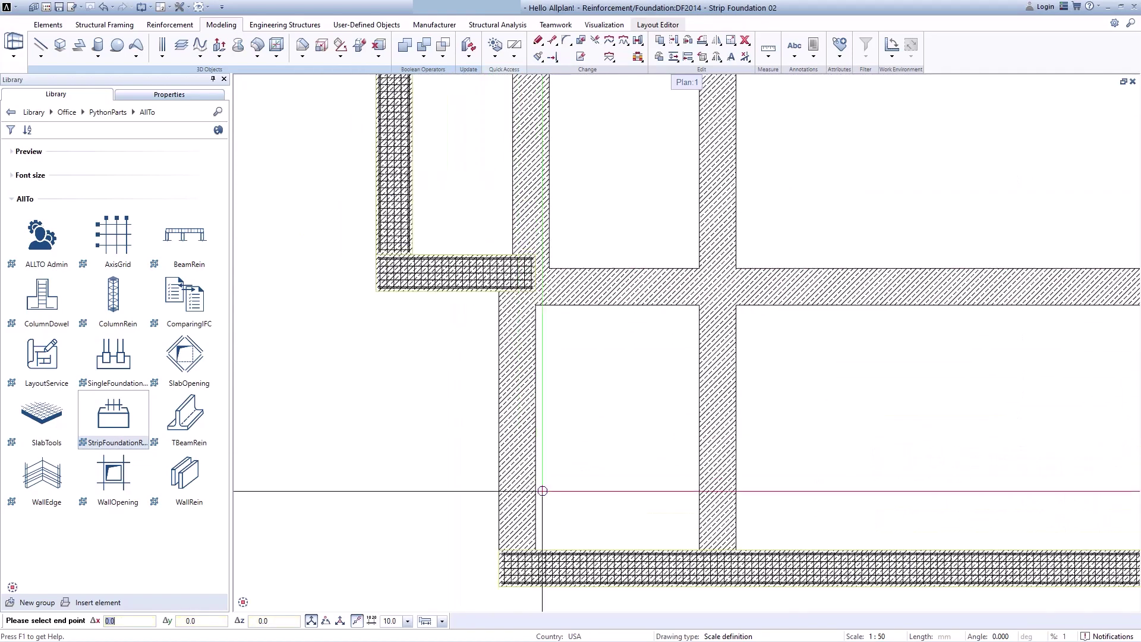
scroll(517, 400, up, 3)
click(554, 357)
scroll(956, 280, down, 5)
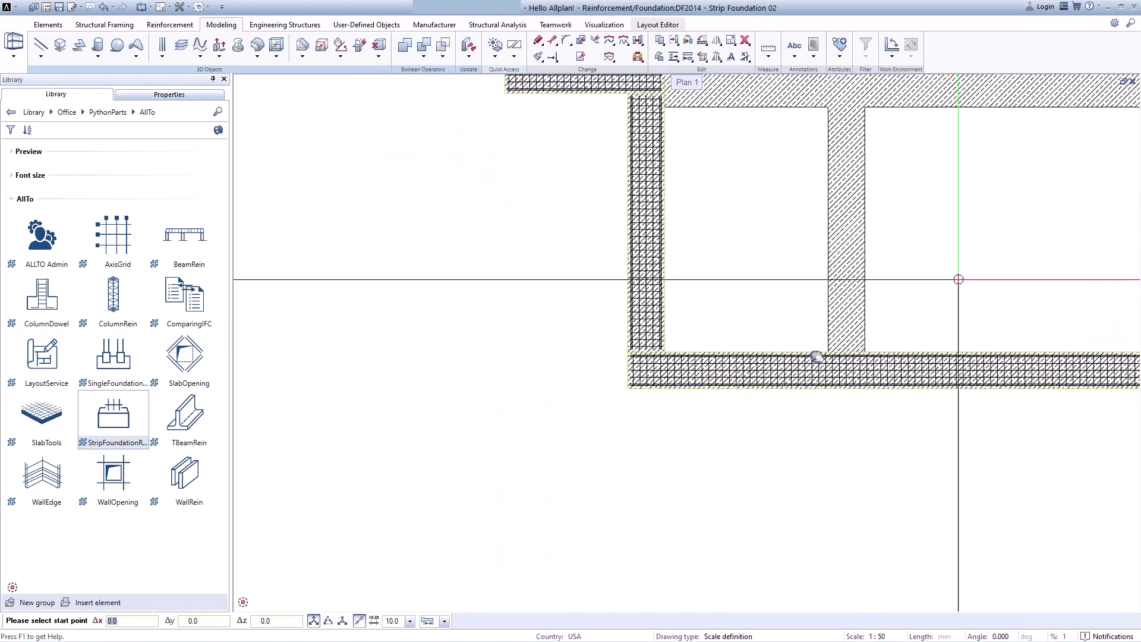
Reinforce the right outer vertical strip from the top strip to the bottom strip with position 2 and end the placement.
scroll(681, 271, up, 4)
click(682, 270)
scroll(654, 273, down, 4)
scroll(688, 502, up, 4)
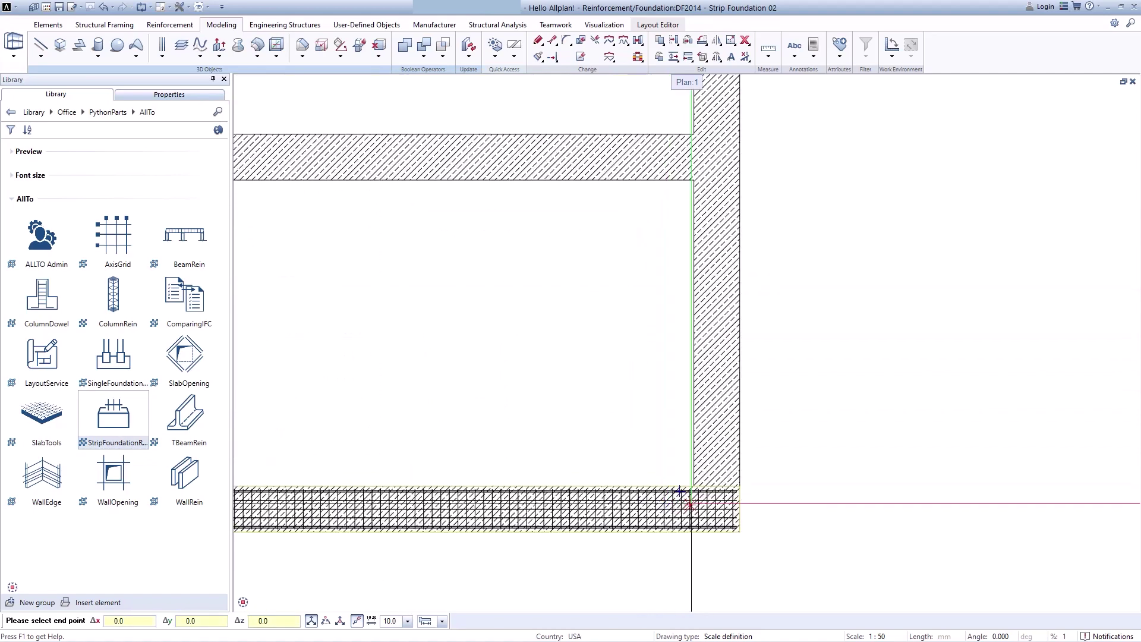
click(694, 485)
key(Escape)
scroll(826, 346, down, 4)
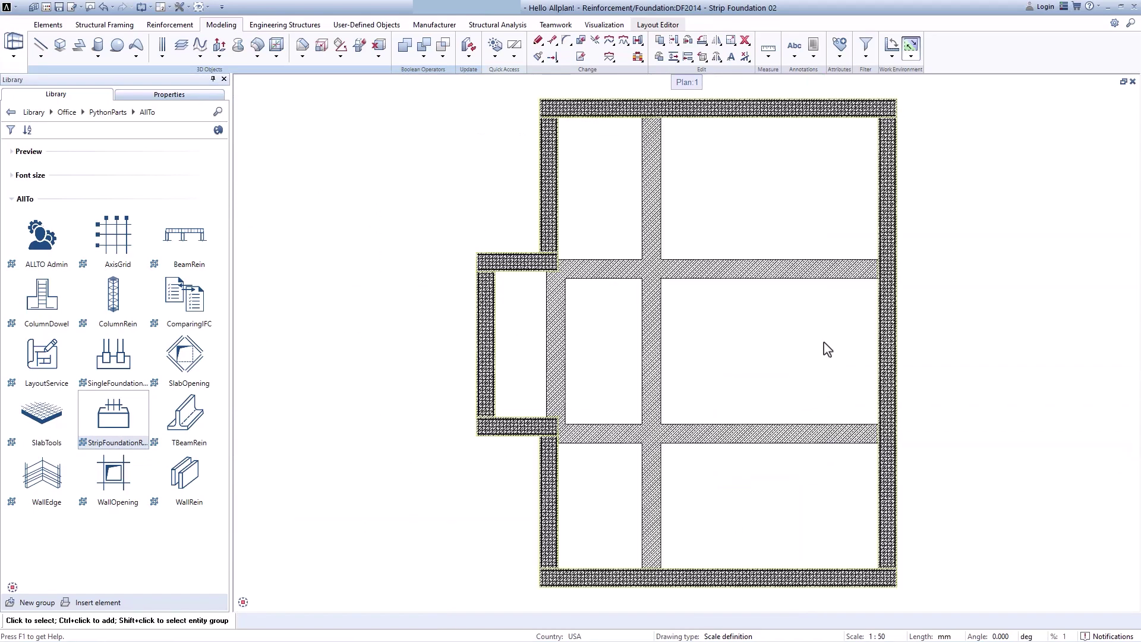
Show the reinforced strip foundation in the full-size central perspective view.
click(1124, 82)
click(1123, 82)
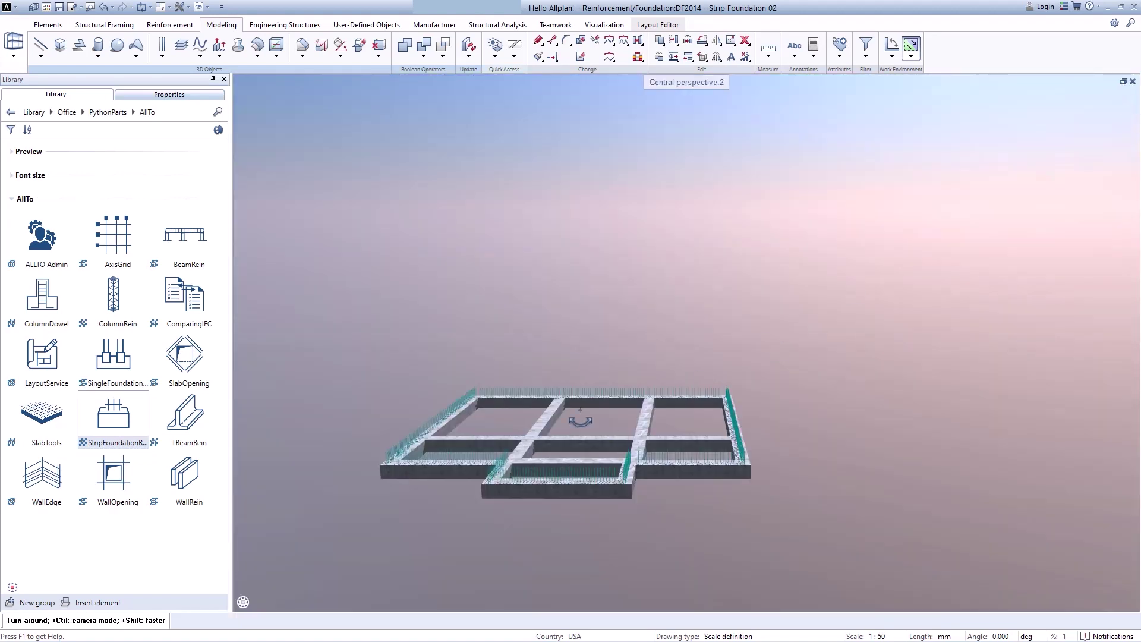
Assign a transparent custom surface from the design surfaces to the reinforced outer foundation strips to expose their rebars.
middle_drag(582, 416, 581, 440)
scroll(461, 472, up, 5)
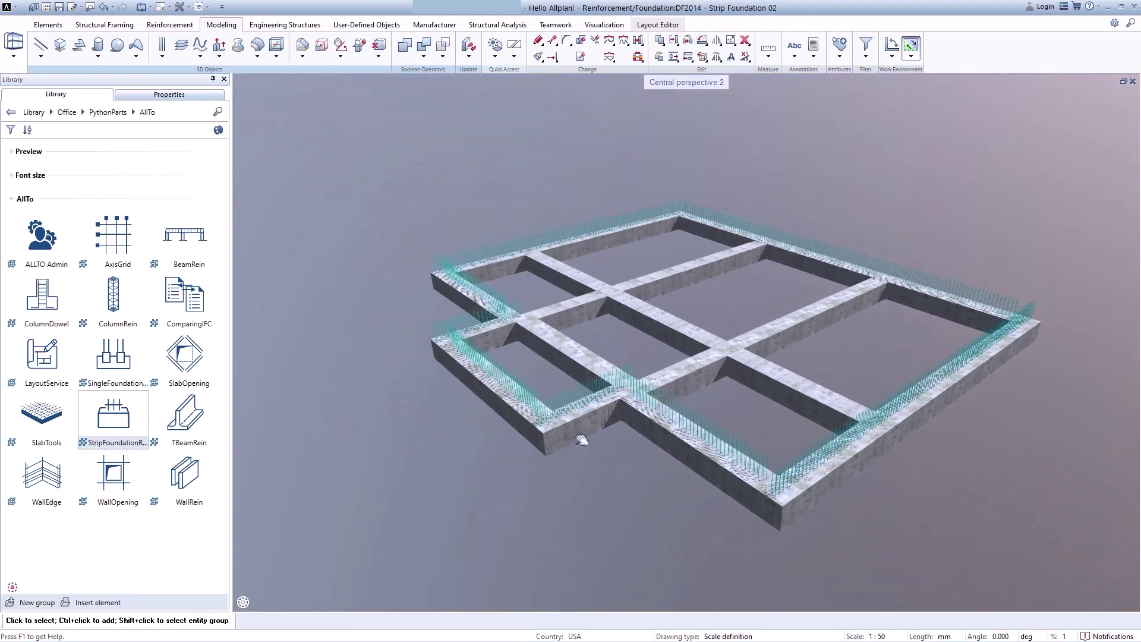
right_click(393, 438)
click(447, 441)
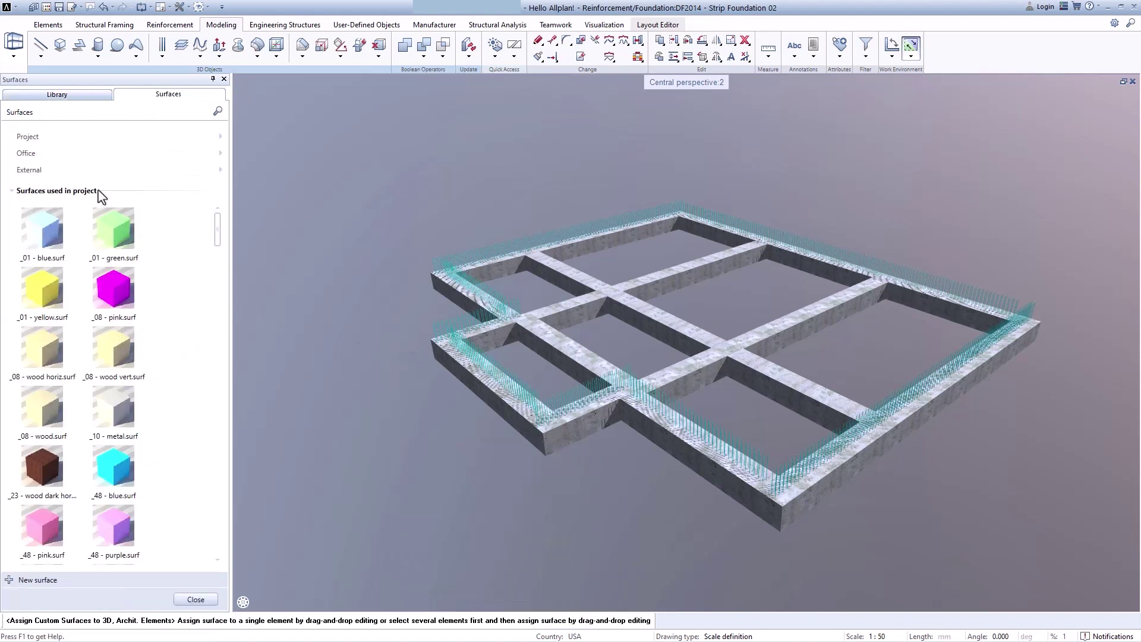
click(42, 141)
click(35, 224)
drag(41, 172, 493, 398)
drag(42, 173, 474, 319)
drag(42, 172, 827, 263)
drag(42, 172, 717, 481)
drag(41, 172, 494, 339)
scroll(601, 422, up, 5)
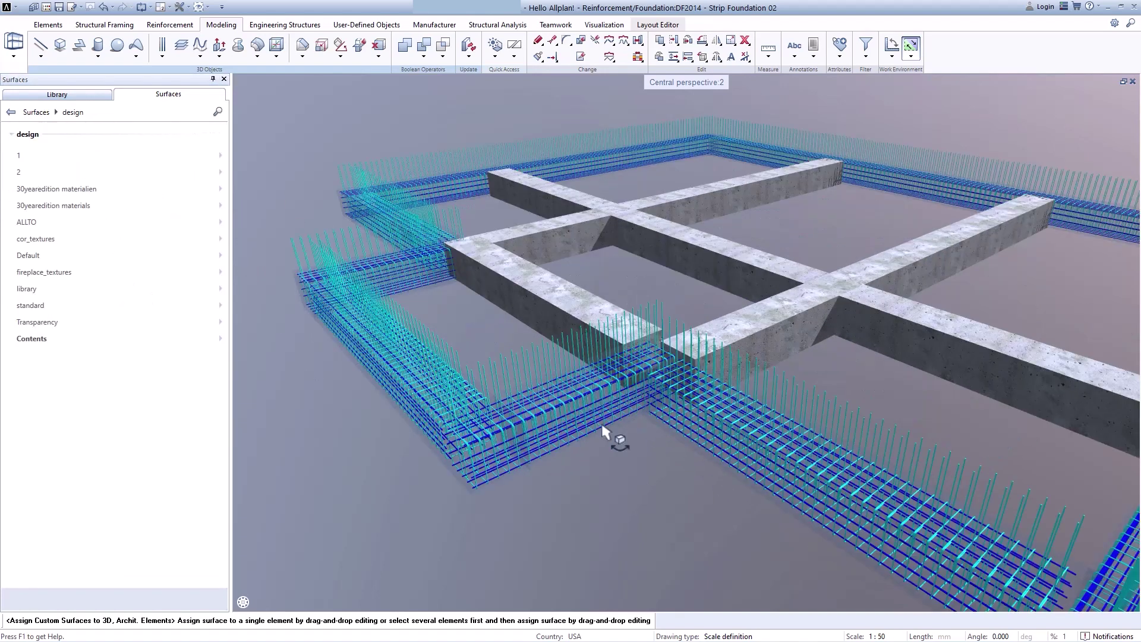
key(Escape)
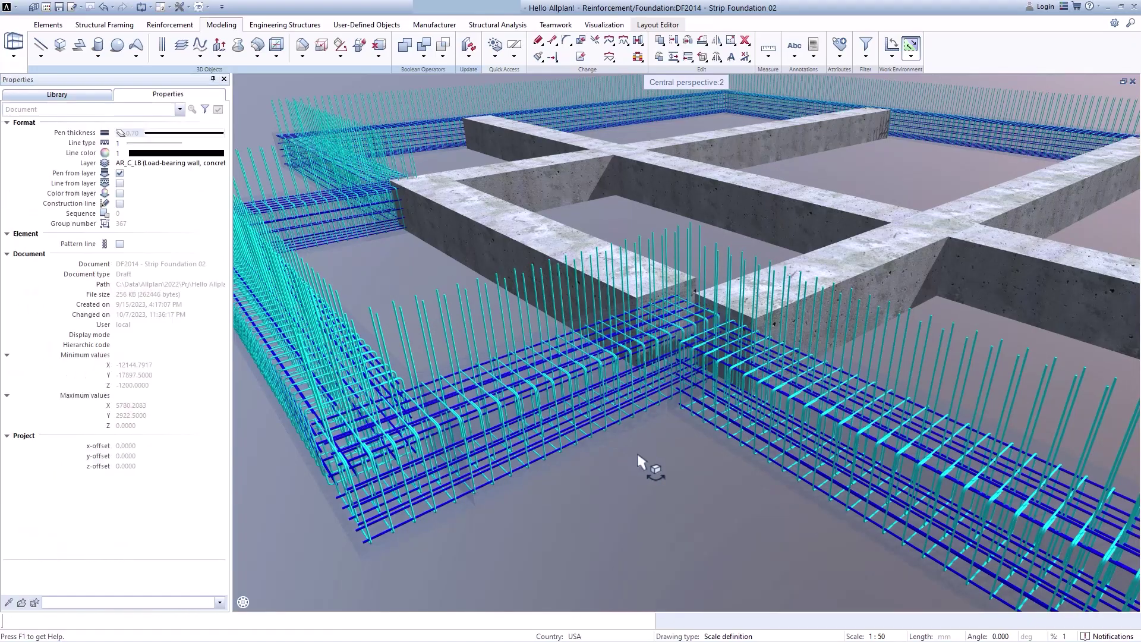
Examine the exposed reinforcement cages and starter bars at the strip corners and junctions from several sides in 3D.
drag(642, 309, 792, 438)
right_drag(748, 339, 739, 411)
middle_drag(739, 411, 746, 416)
right_drag(773, 461, 780, 399)
drag(804, 393, 917, 431)
middle_drag(871, 462, 740, 503)
drag(743, 496, 439, 493)
drag(465, 334, 357, 274)
middle_drag(482, 313, 562, 351)
Switch from the central perspective to the full-size plan view, at the foundation's upper left corner.
click(1124, 82)
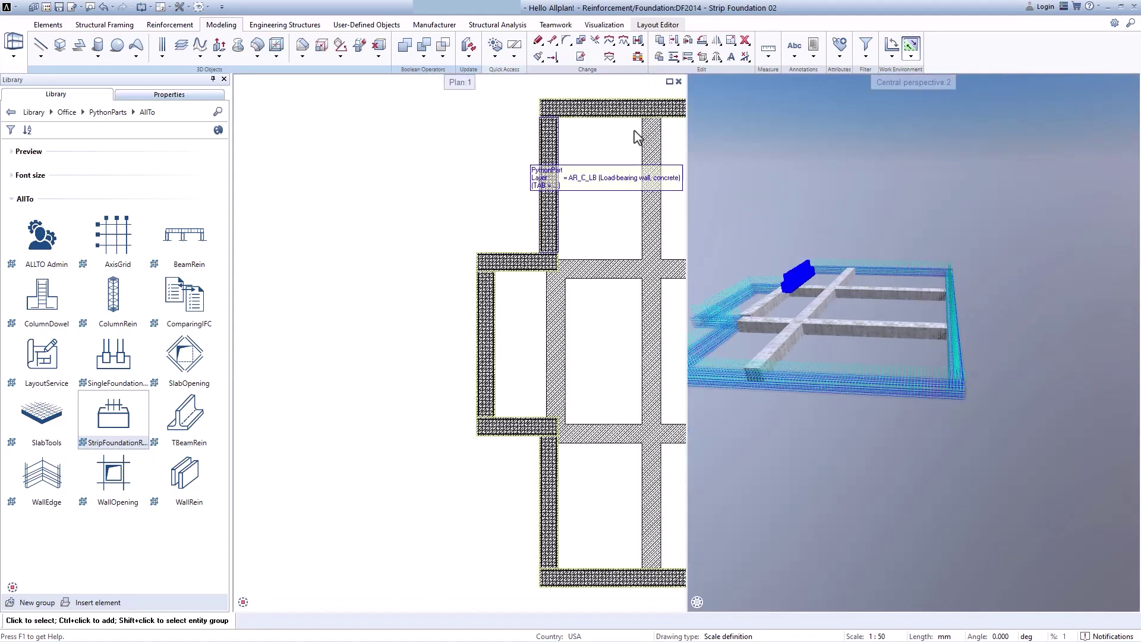
click(675, 83)
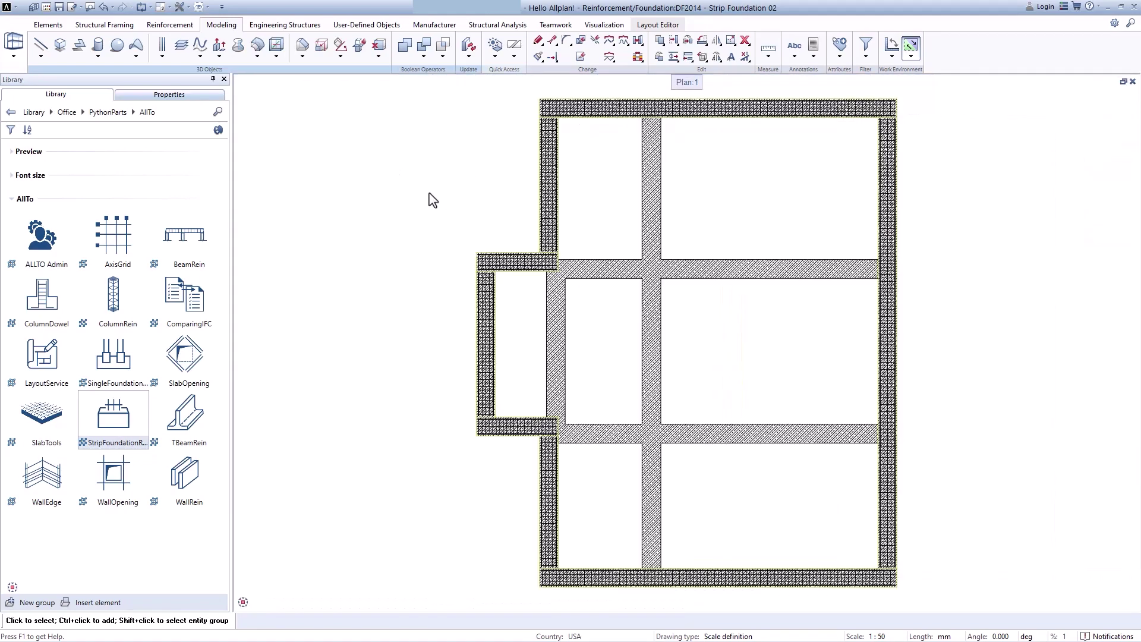
middle_drag(645, 169, 679, 316)
scroll(656, 281, up, 6)
middle_drag(608, 310, 423, 354)
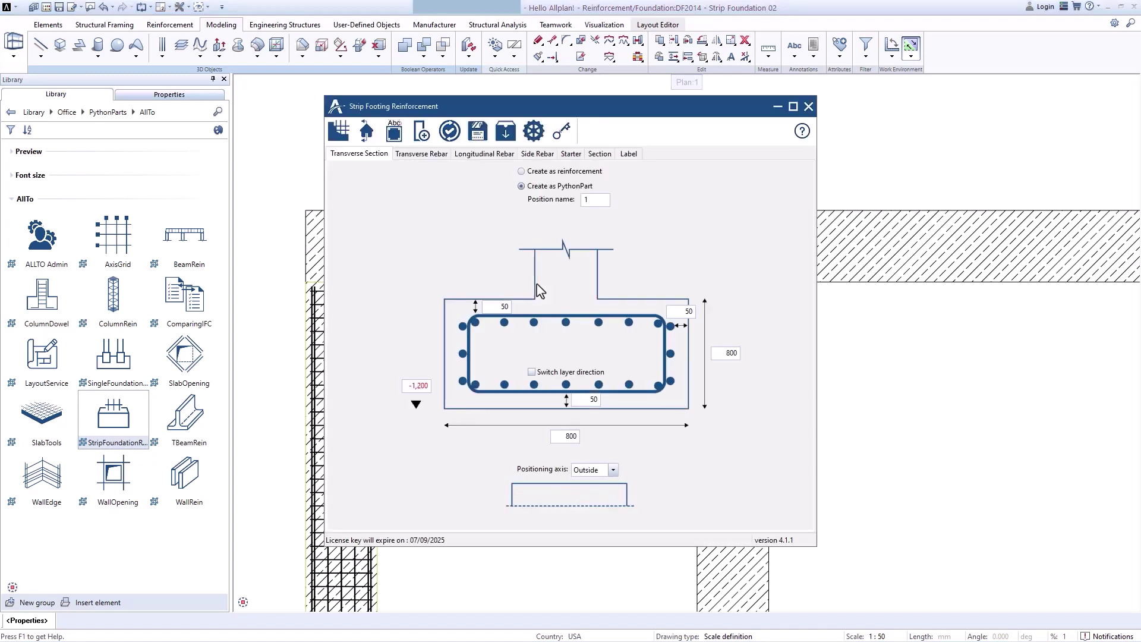
Set the top strip's starter wall distance to 400 mm at both ends and replace all elements with position name 1.
click(572, 156)
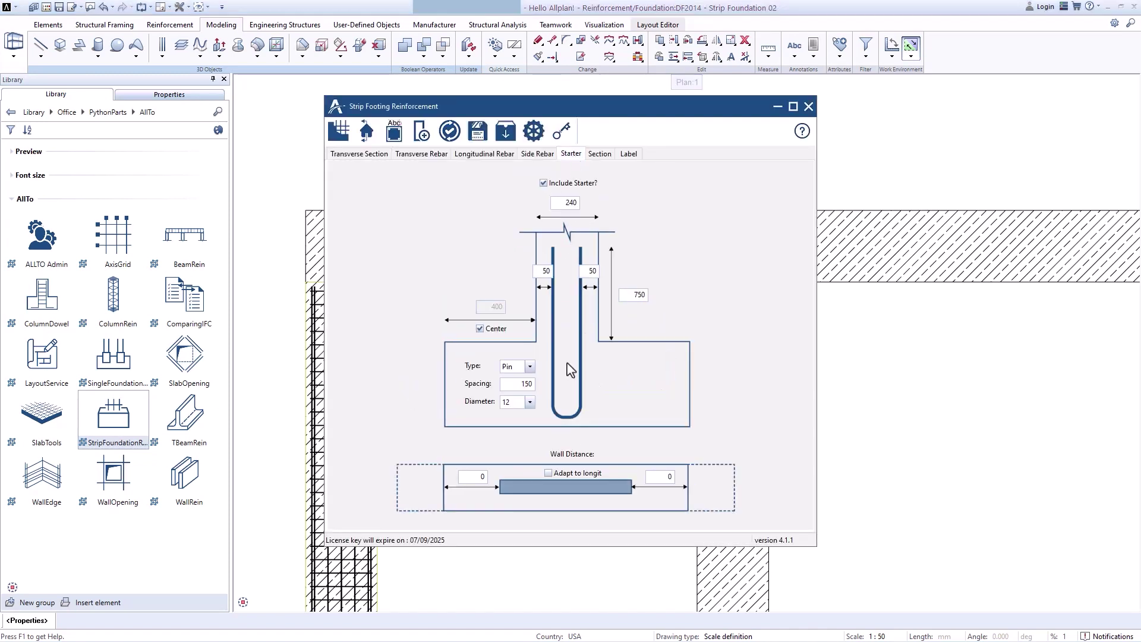
double_click(470, 479)
text(400)
text(400)
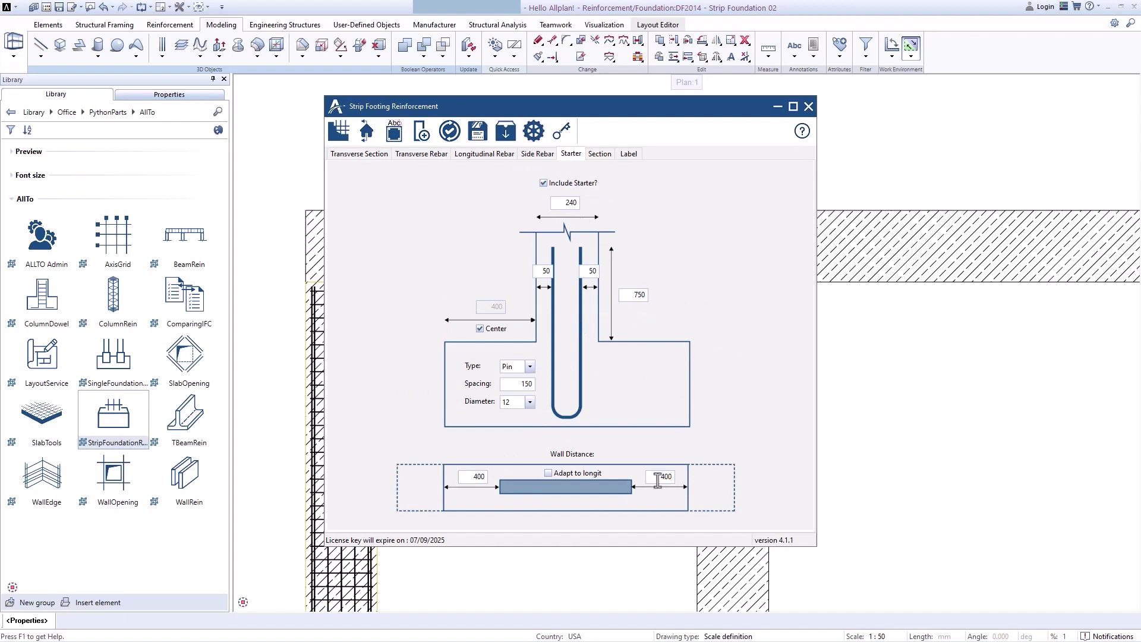
click(449, 131)
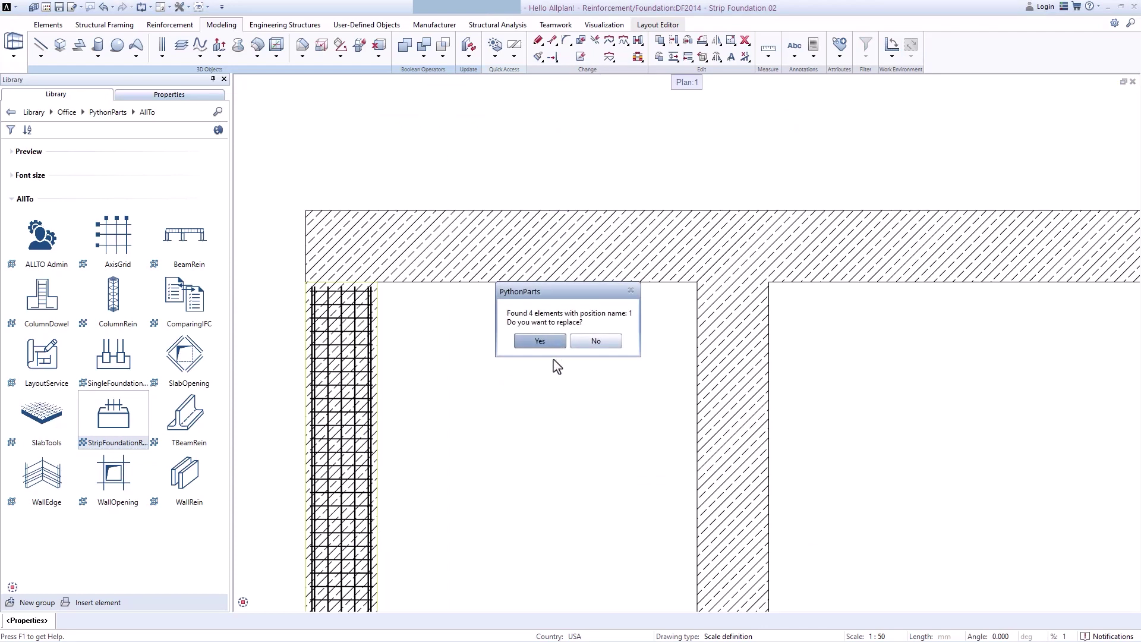
click(538, 343)
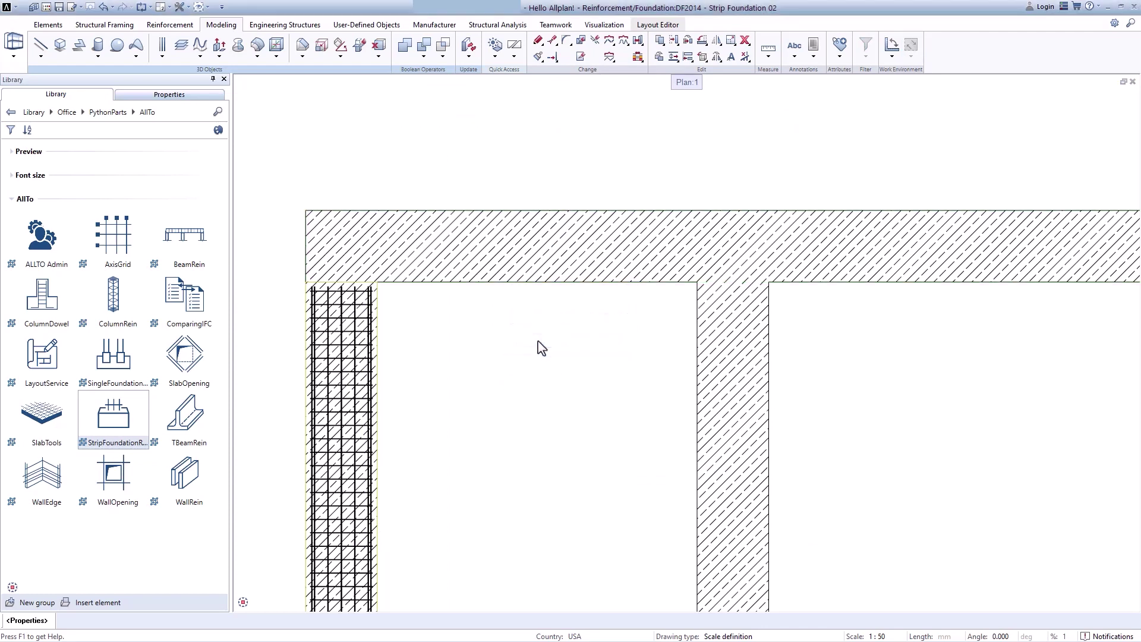
key(Escape)
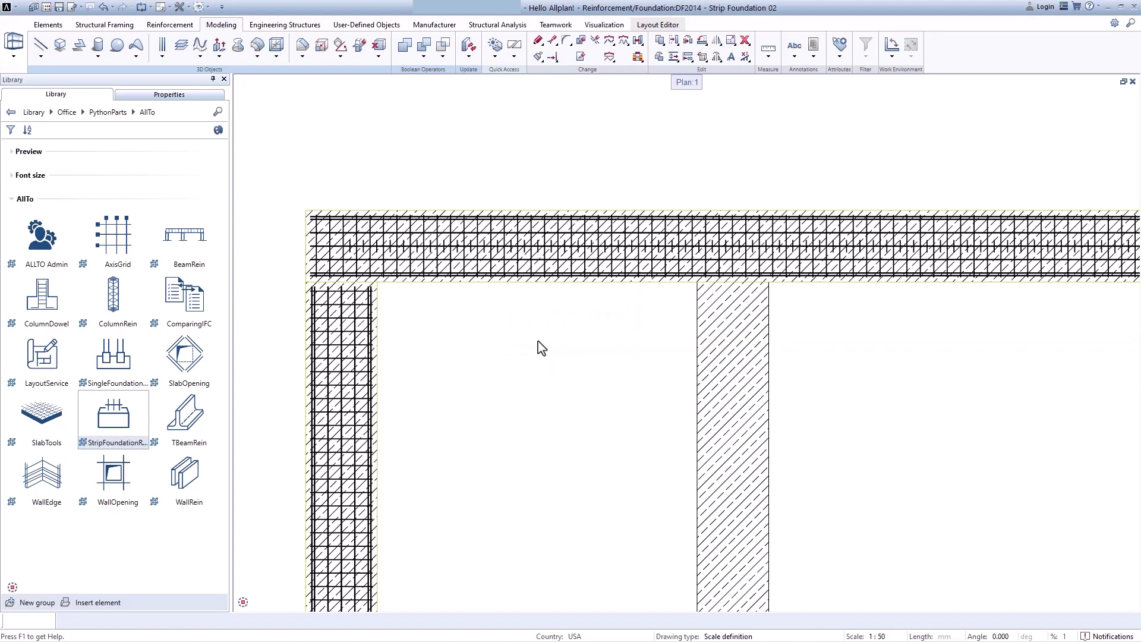
Examine the starter bar end offsets on the top strip, the bay strips and the bottom strip in plan.
scroll(350, 220, up, 3)
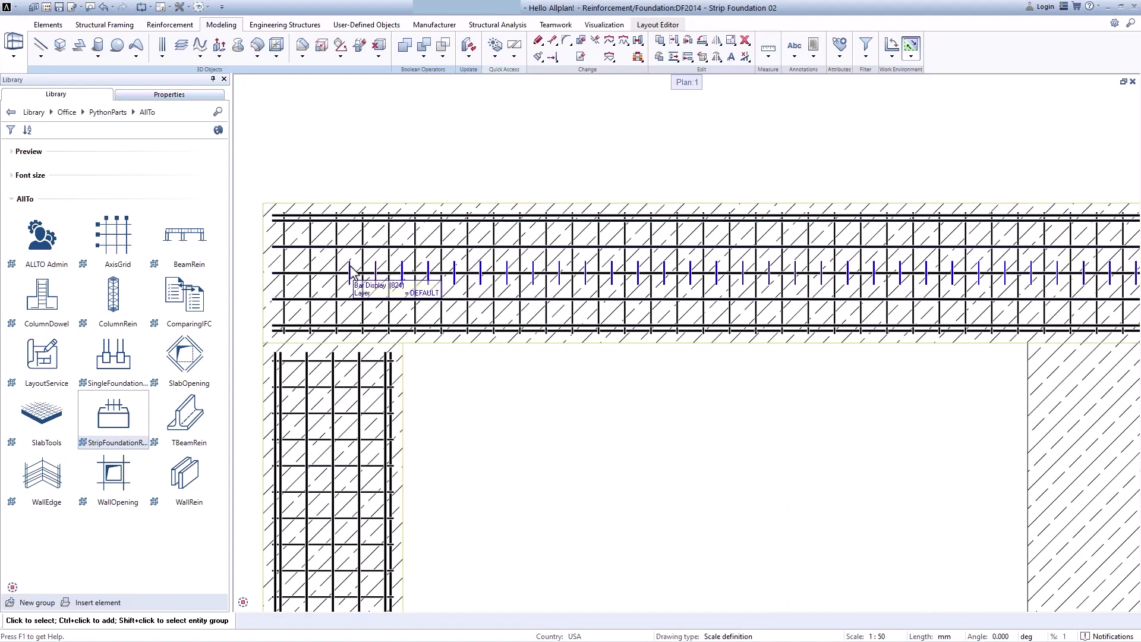
scroll(615, 432, down, 3)
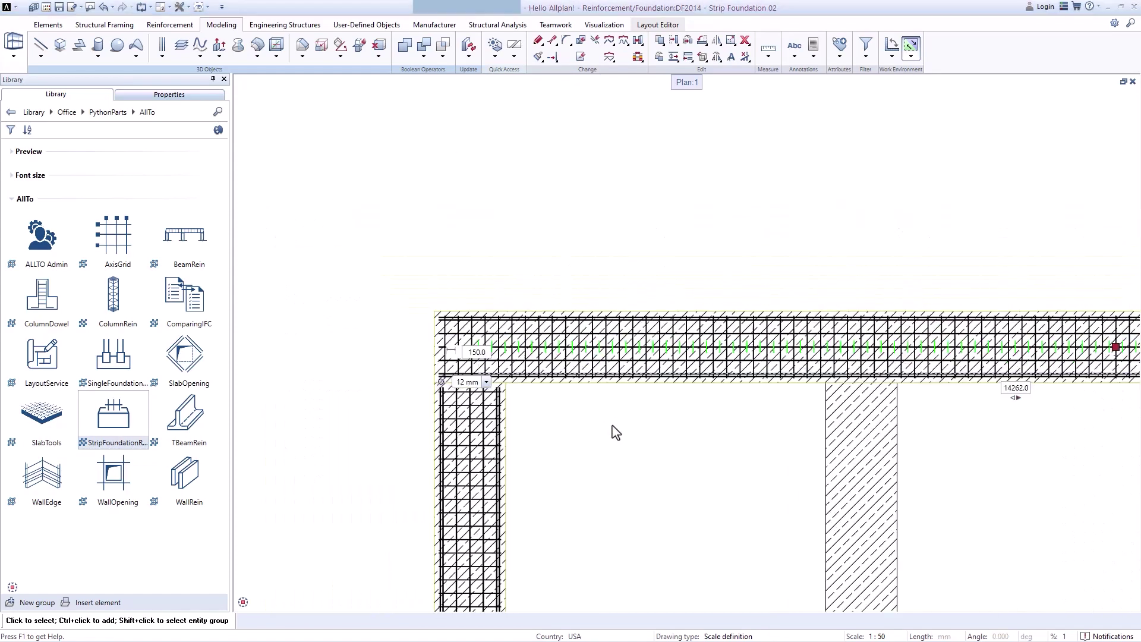
scroll(615, 432, down, 5)
scroll(370, 472, up, 8)
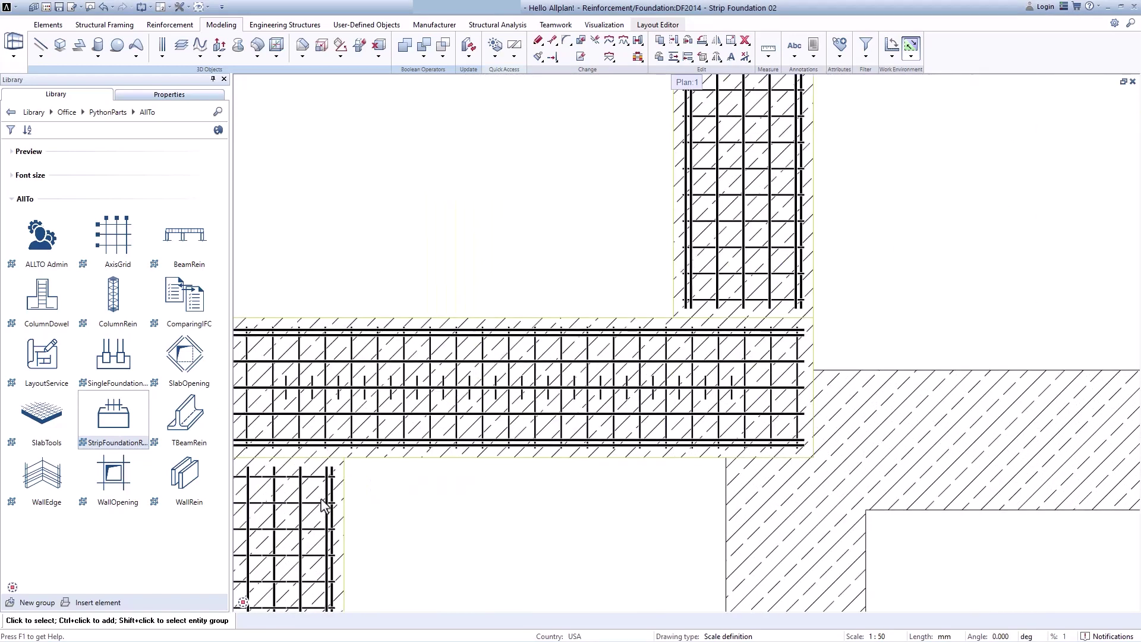
middle_drag(321, 505, 537, 336)
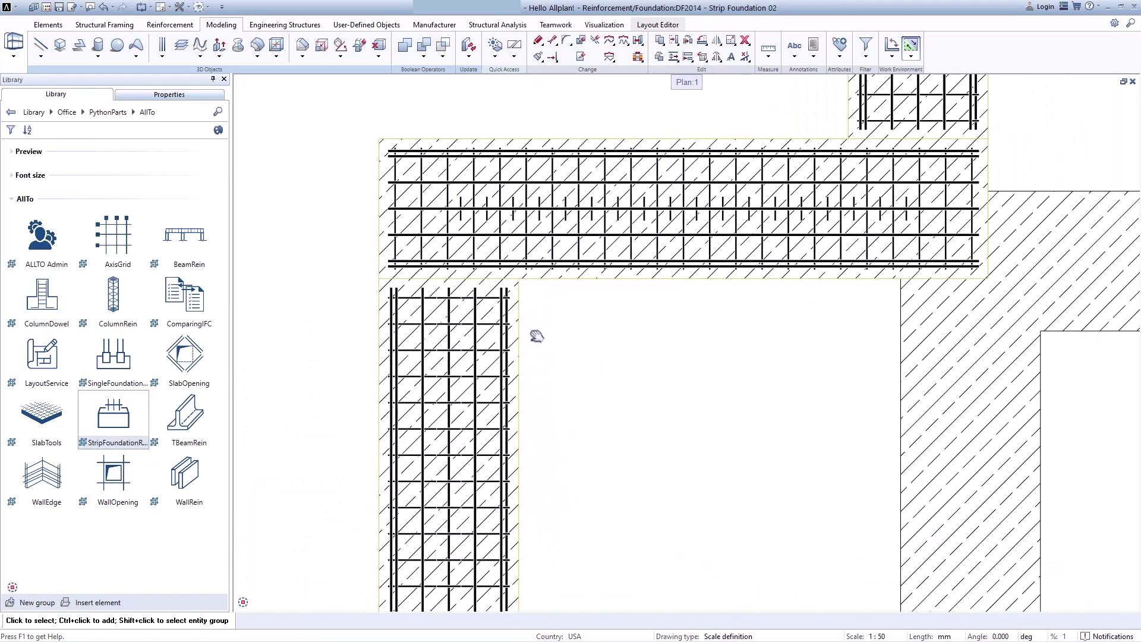
scroll(551, 268, down, 8)
scroll(547, 478, up, 7)
scroll(743, 481, down, 3)
middle_drag(829, 521, 529, 306)
middle_drag(802, 537, 534, 321)
scroll(533, 321, down, 1)
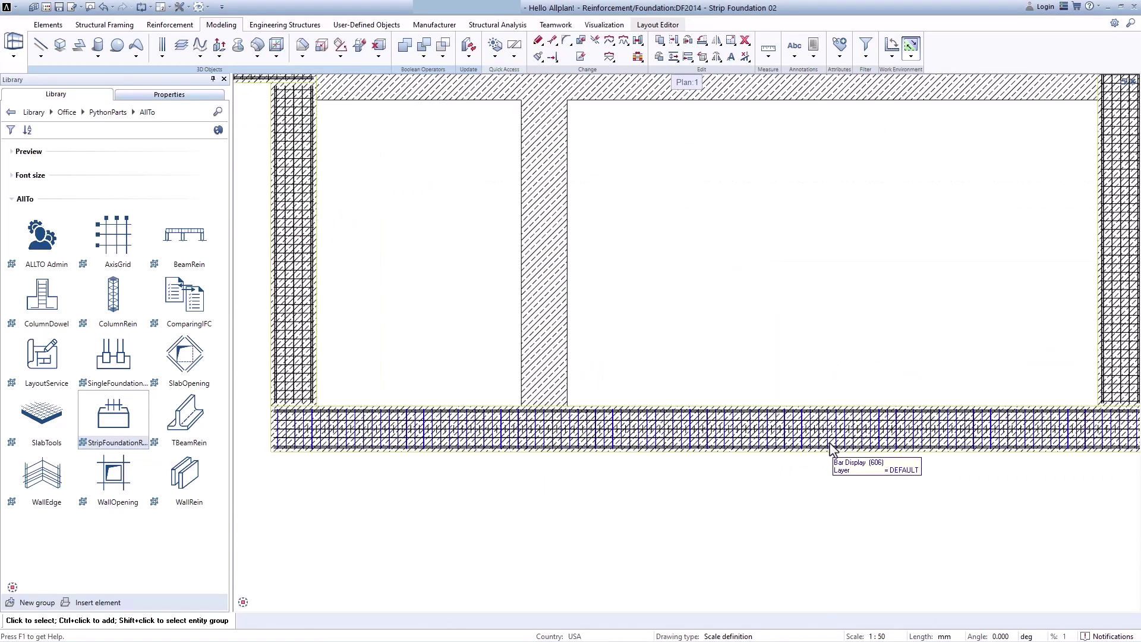
scroll(898, 440, up, 3)
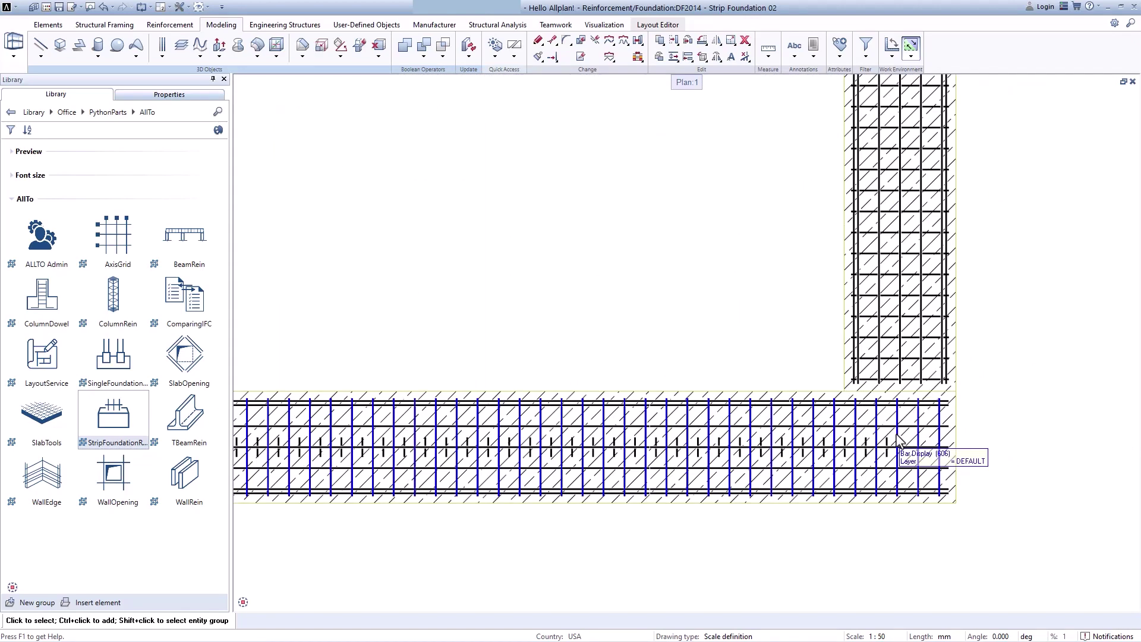